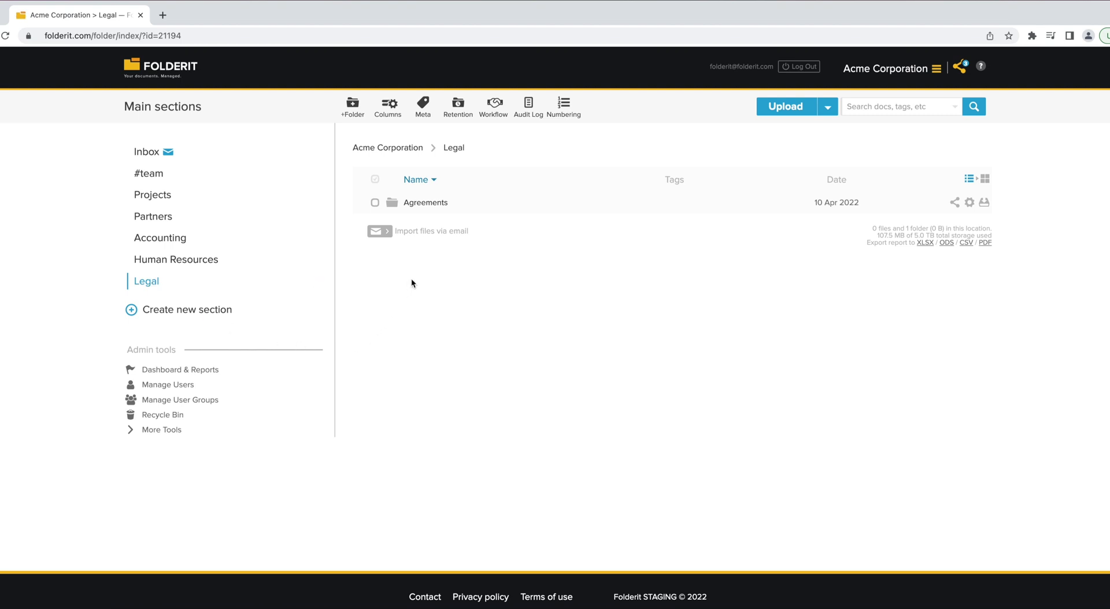
- Open Legal › Agreements and drag Agreement.pdf from Finder into the empty folder
click(439, 203)
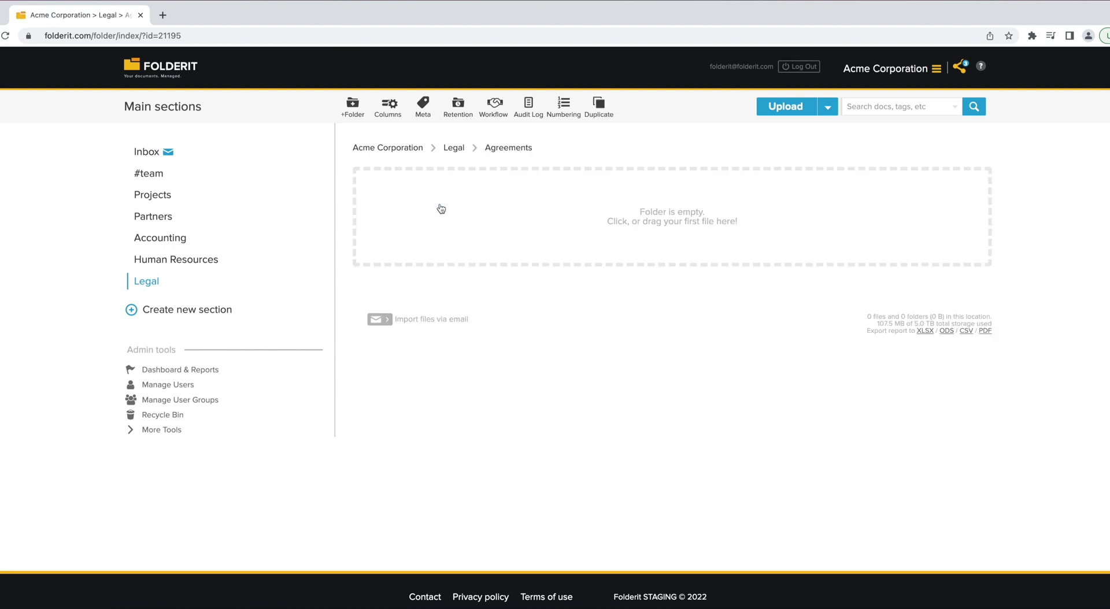
key(super+Tab)
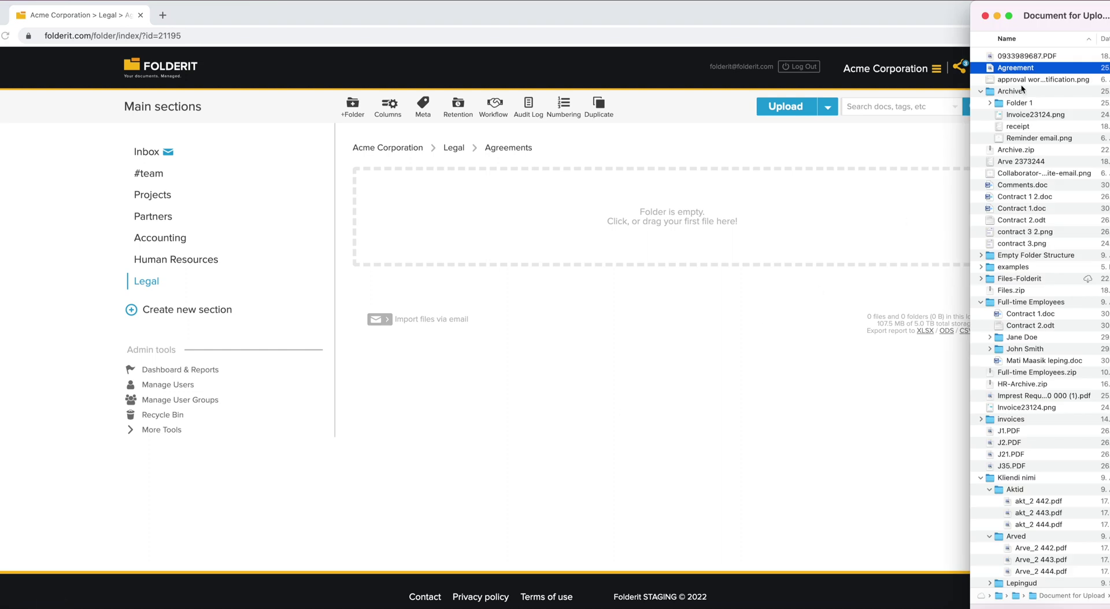
drag(1017, 68, 659, 191)
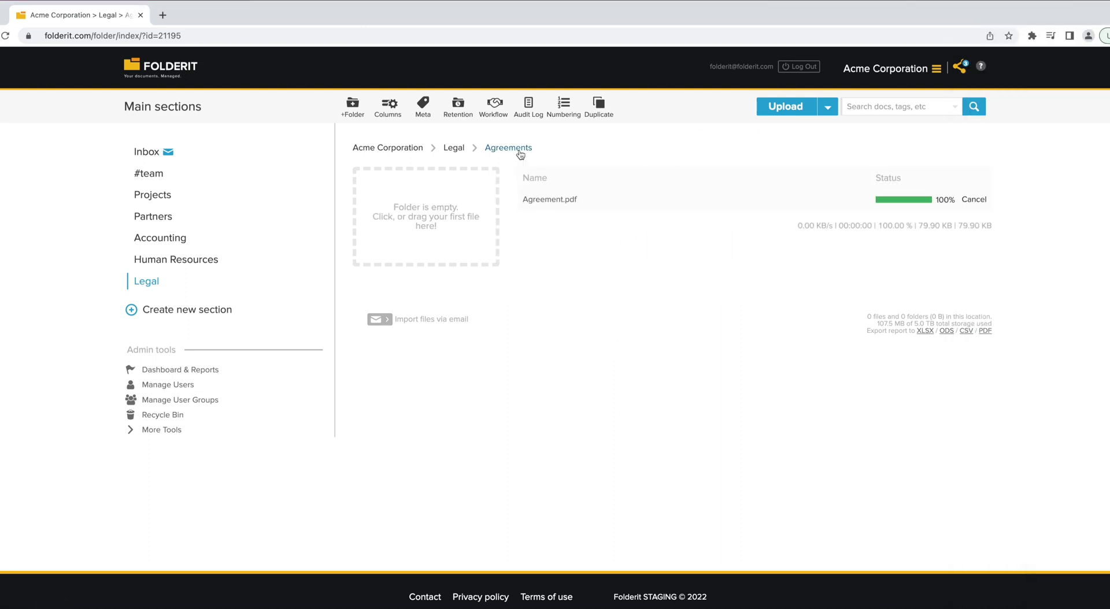
click(832, 111)
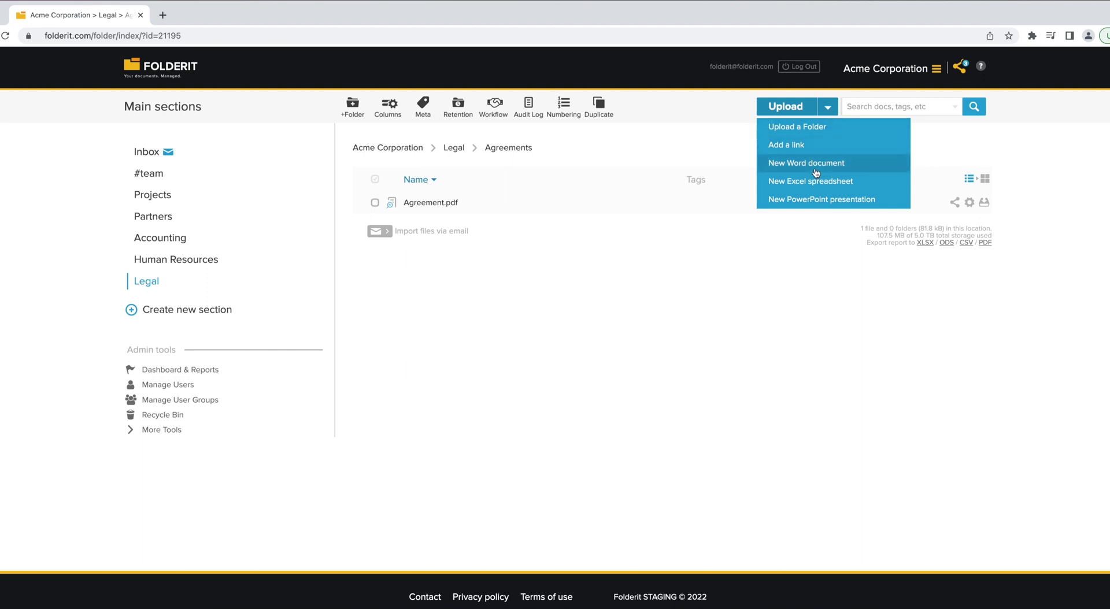
click(633, 255)
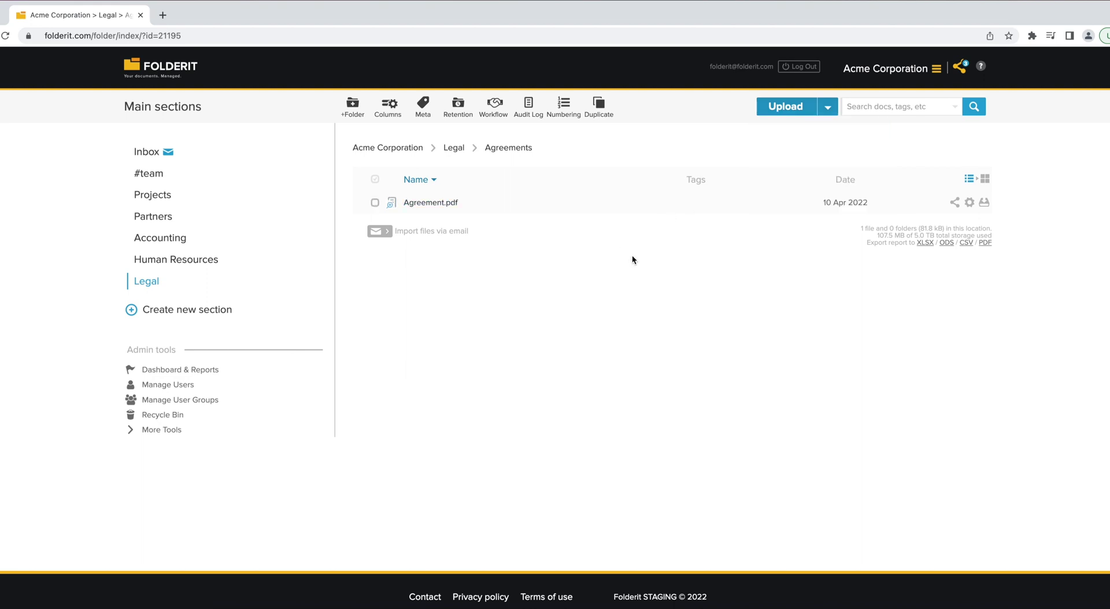
- Open Agreement.pdf's detail page and start an approval workflow on it
click(418, 204)
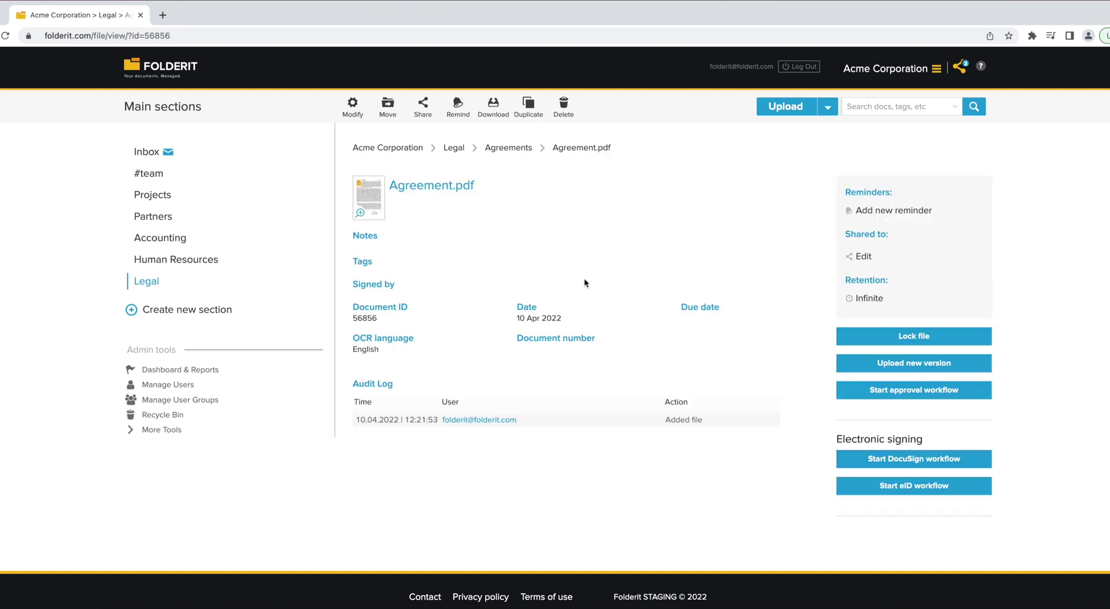
click(841, 391)
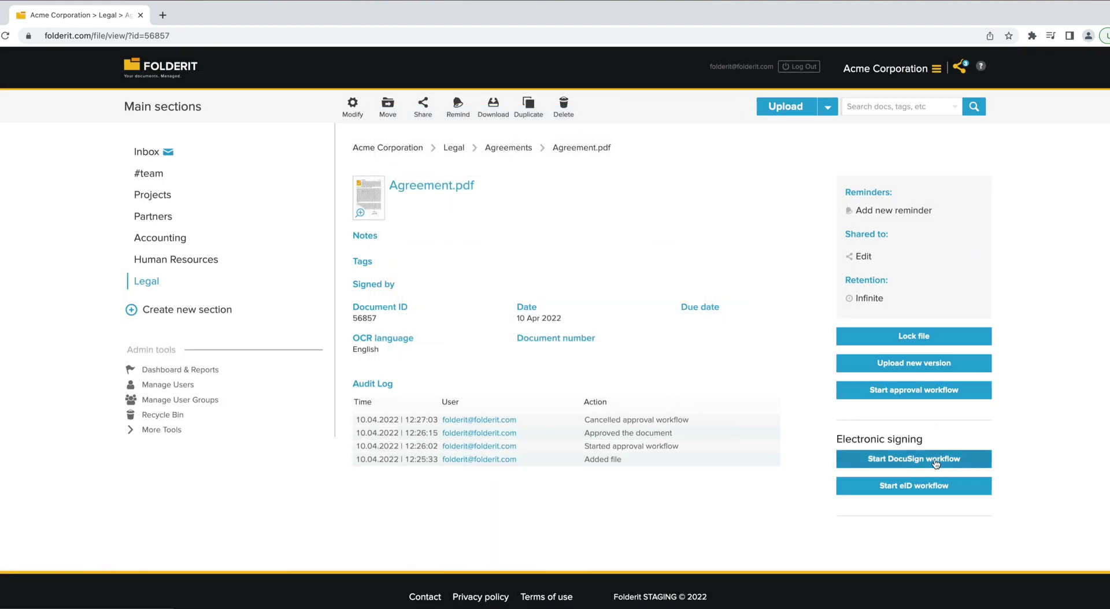
- Invite a signer by e-mail to a DocuSign workflow for Agreement.pdf and start electronic signing
click(932, 461)
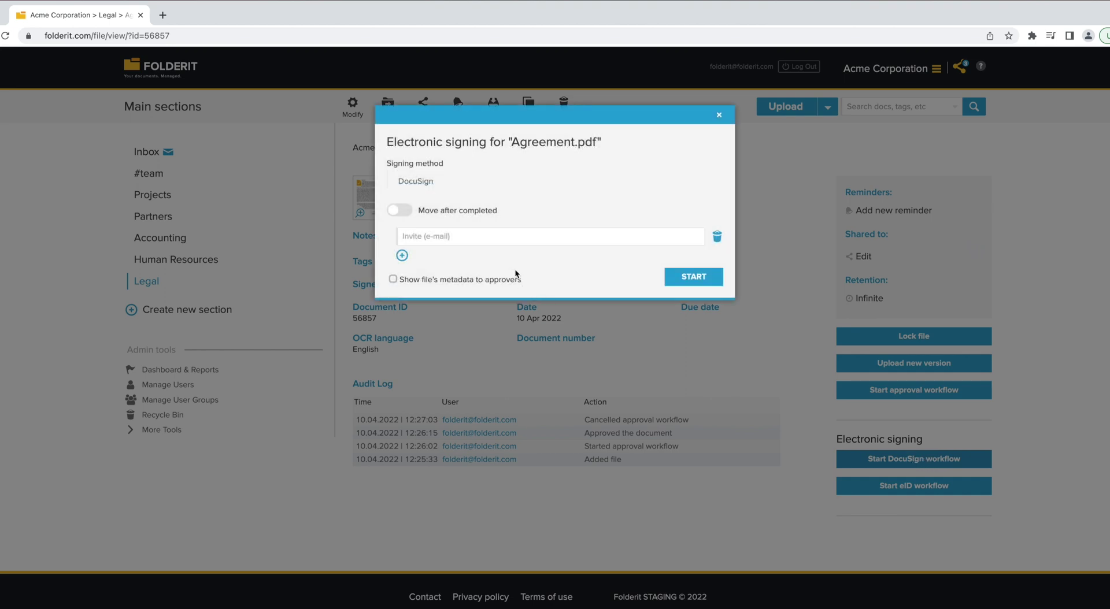
click(514, 237)
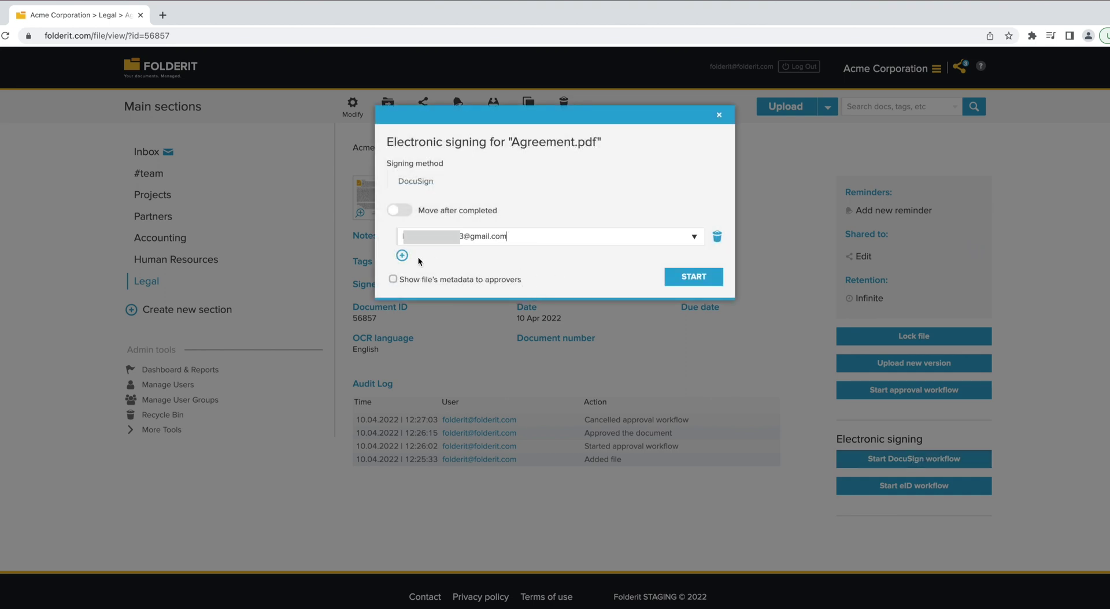
click(696, 276)
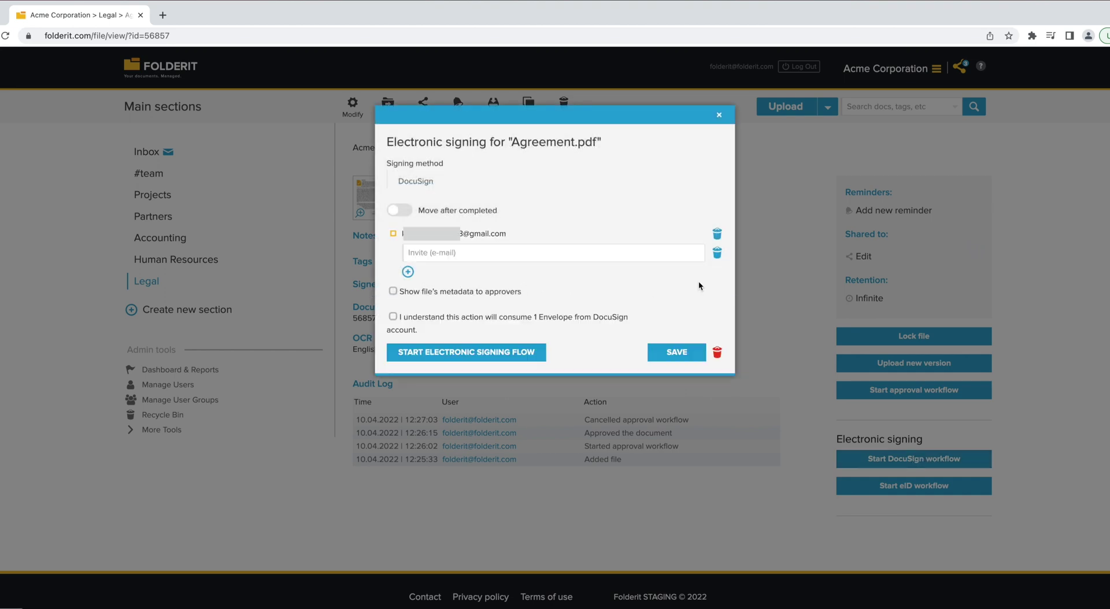
click(492, 355)
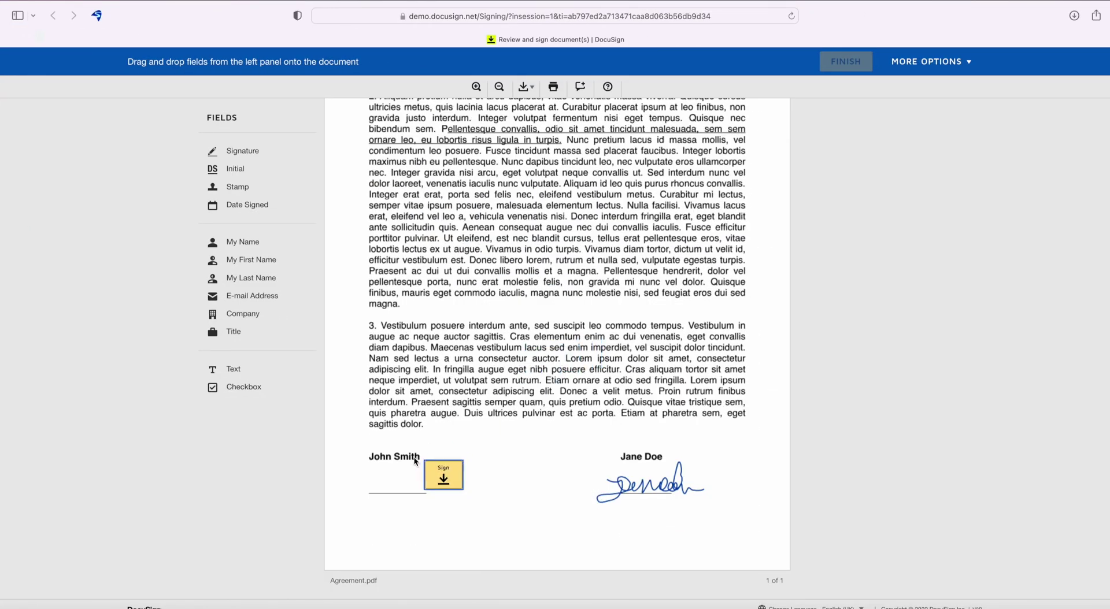
- Adopt a signature on the empty Sign line of Agreement.pdf and finish the document
click(399, 490)
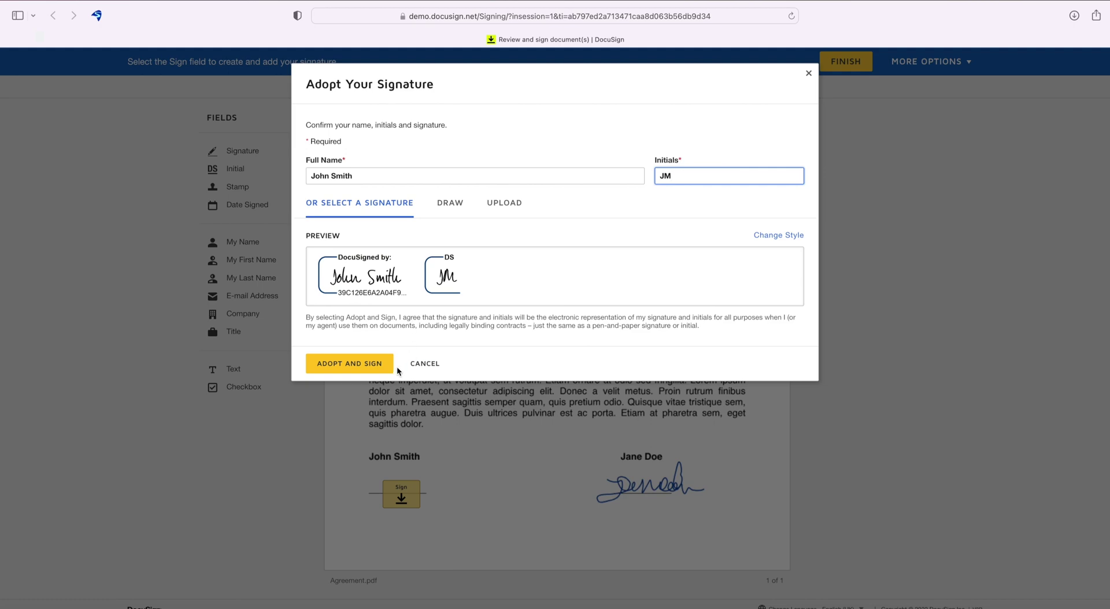
click(373, 363)
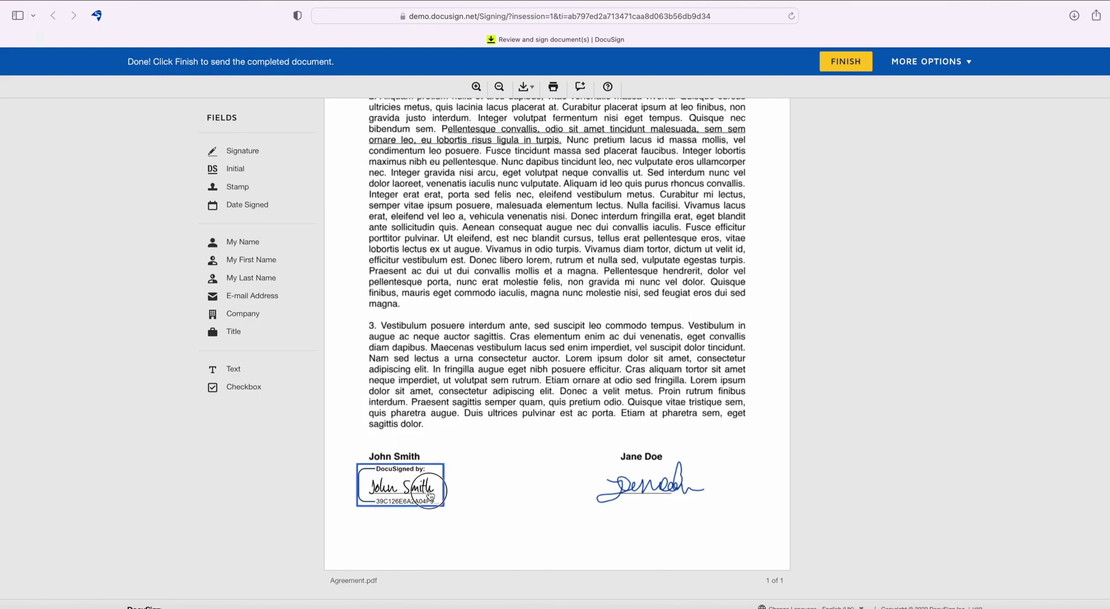
click(846, 64)
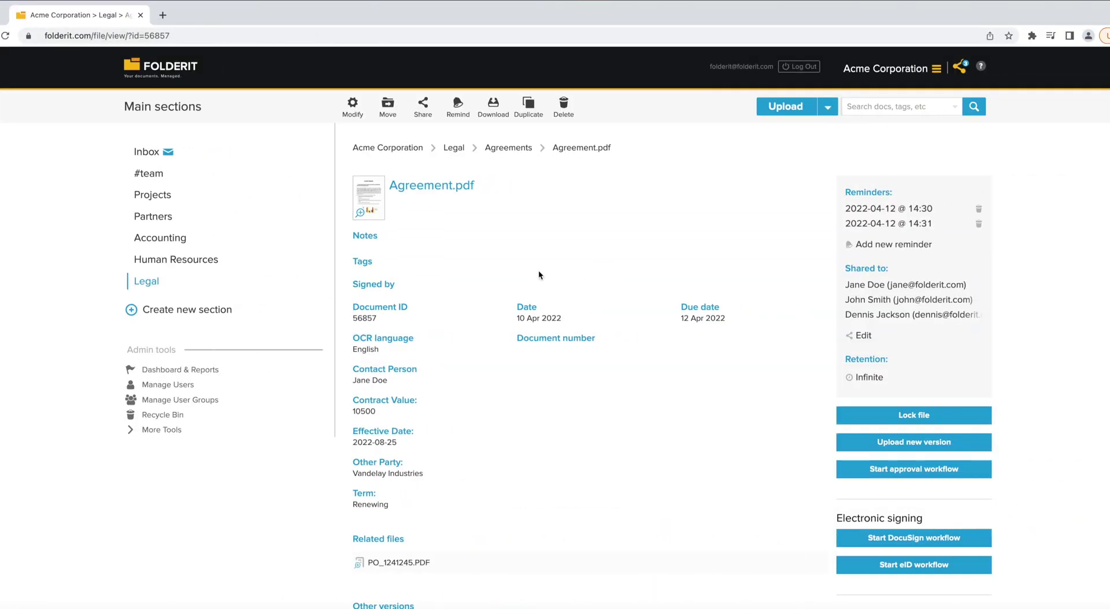
- Change Agreement.pdf's due date to 2022-04-12 and go to Dashboard & Reports
scroll(539, 269, down, 5)
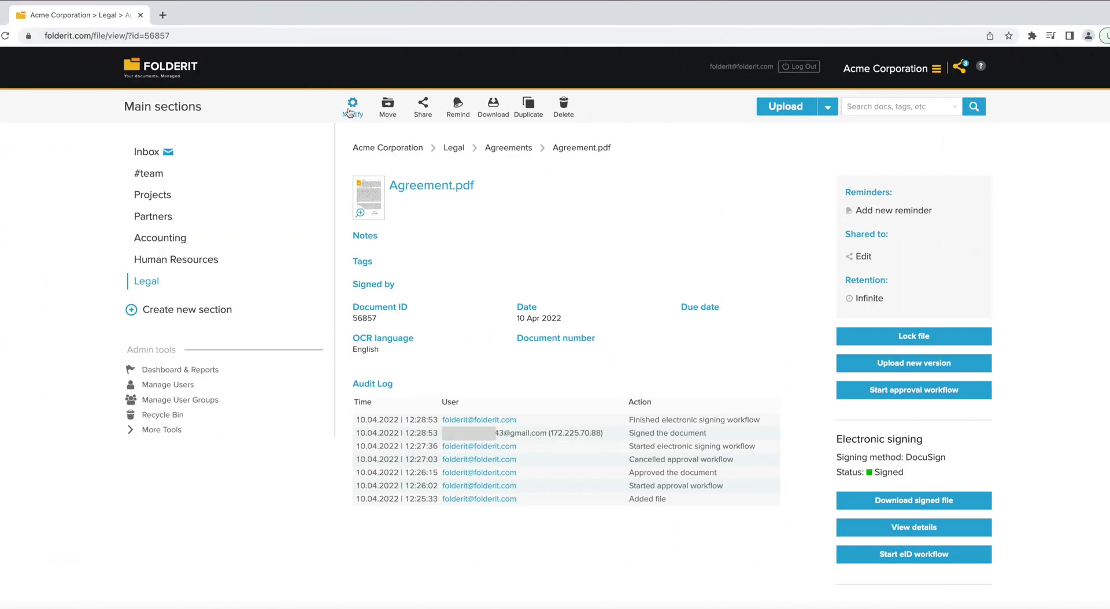
click(352, 105)
click(733, 404)
click(610, 503)
scroll(842, 471, down, 2)
click(756, 566)
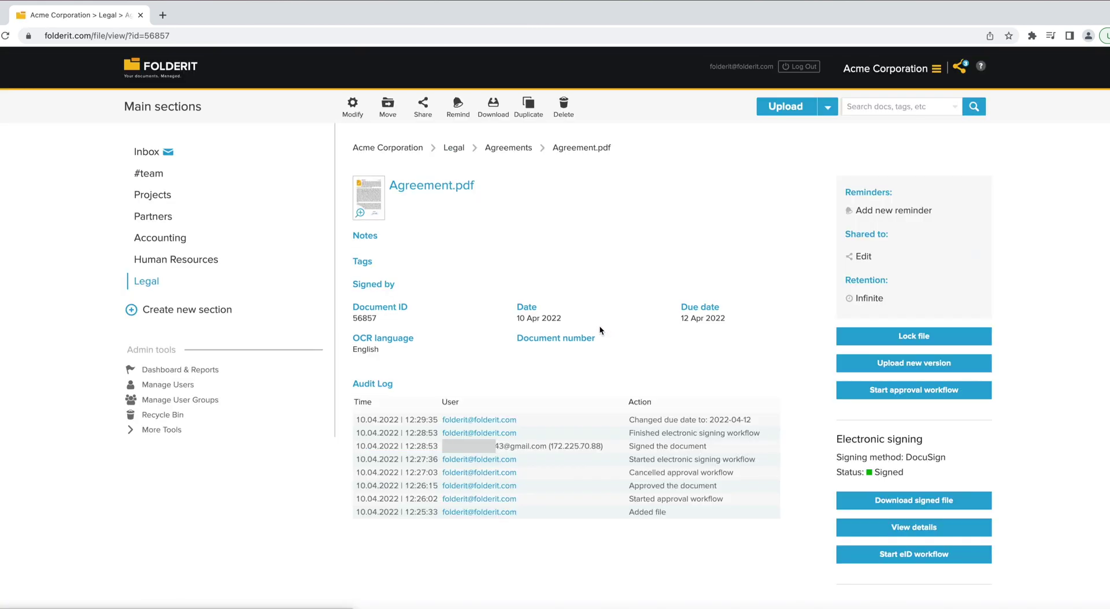
click(181, 370)
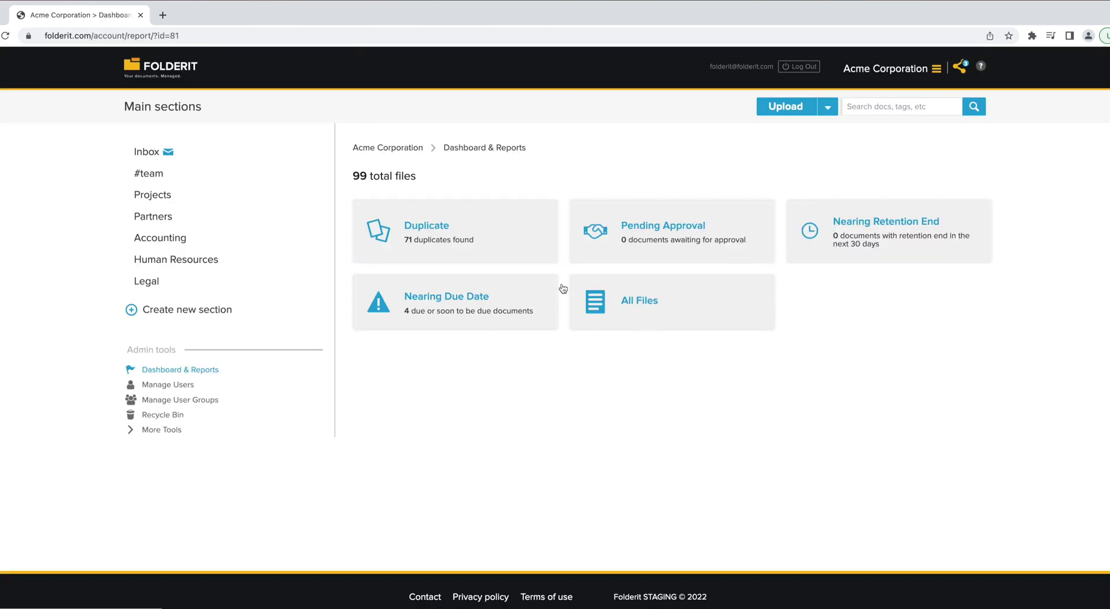
- Open the Nearing Due Date report and go to Agreement.pdf from its list
click(506, 302)
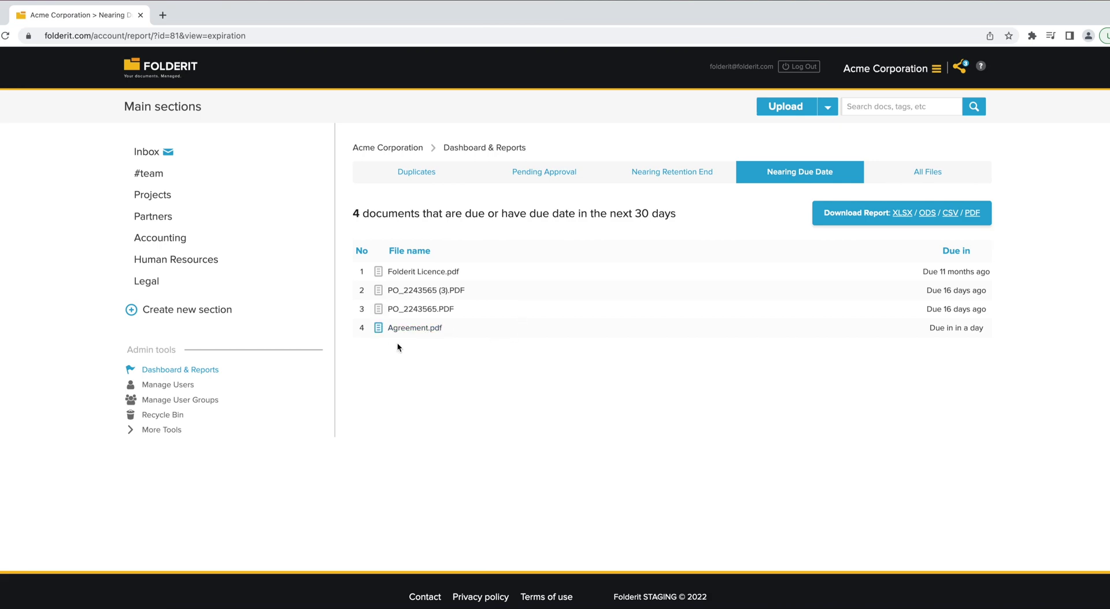
click(425, 328)
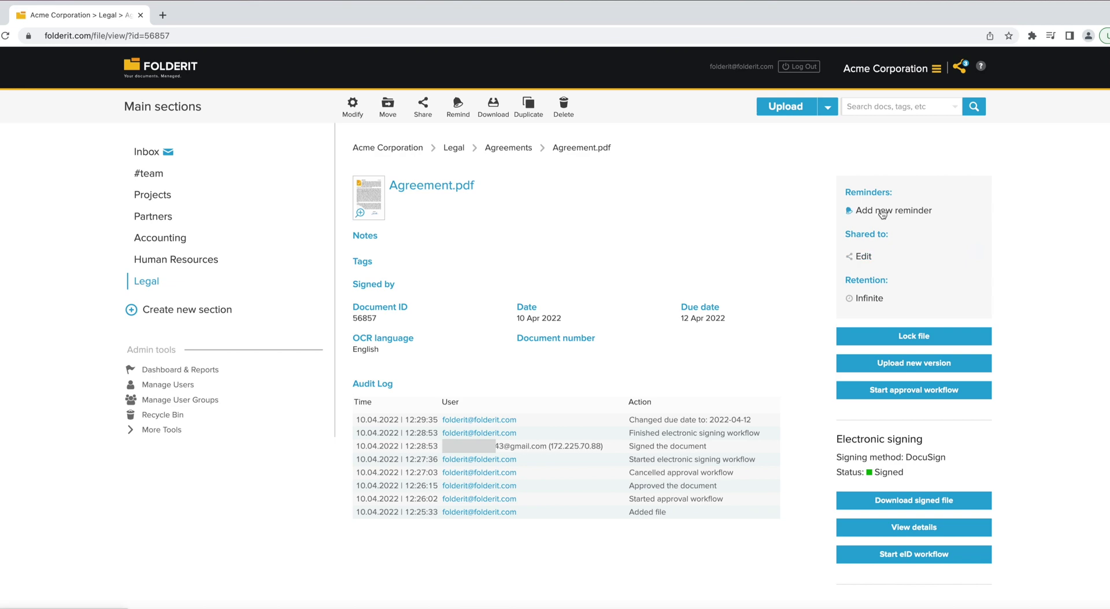
- Add a 12 April 2022 reminder to a user's e-mail with the message 'Due soon.'
click(880, 211)
double_click(410, 197)
text(john)
click(439, 223)
text(Due soon.)
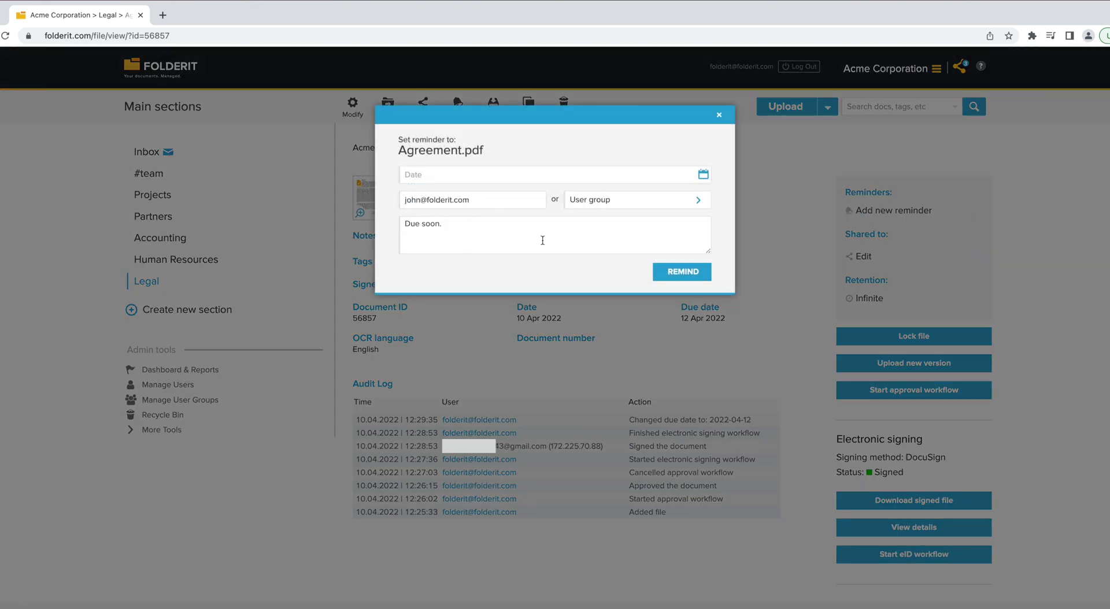
click(542, 175)
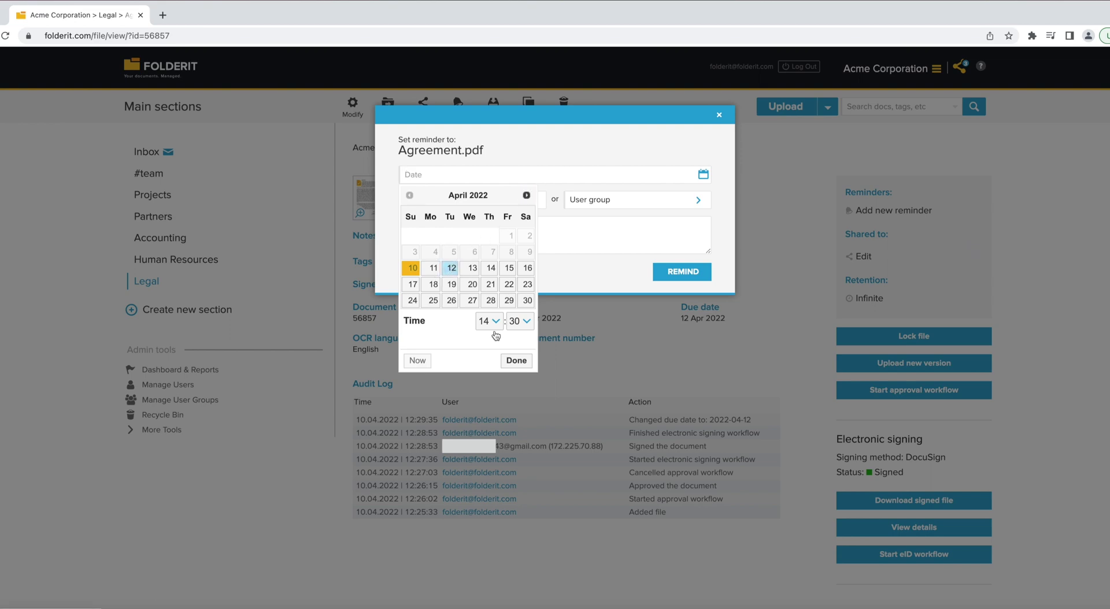
click(451, 268)
click(516, 360)
click(680, 277)
- Add a second 12 April reminder for the Project Managers group with a 'Renew' message
click(880, 230)
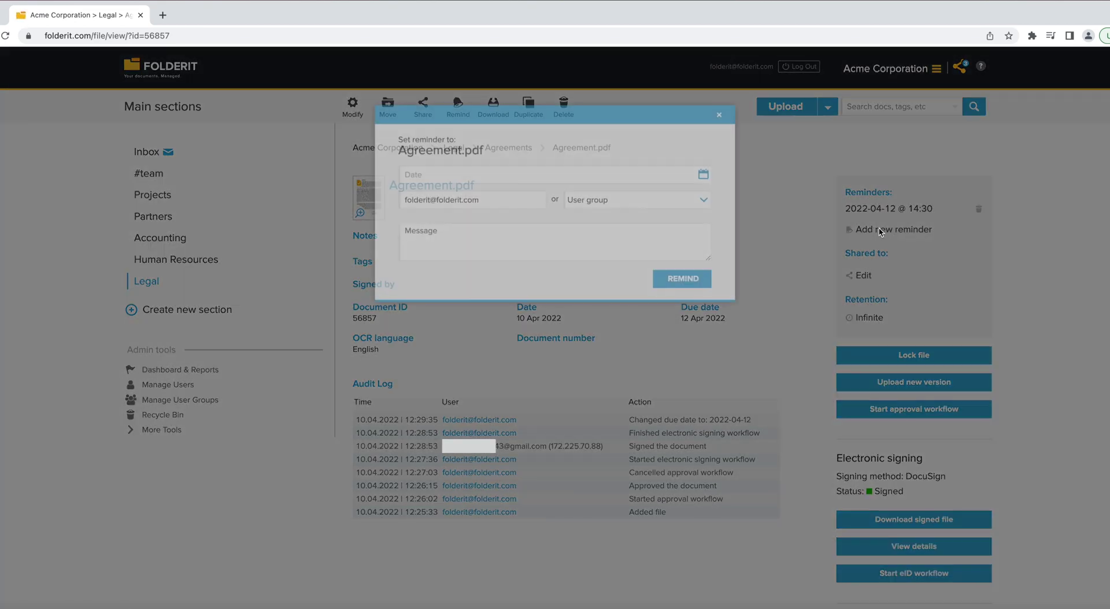
click(588, 200)
click(608, 225)
click(480, 175)
click(452, 267)
click(617, 237)
text(Renew)
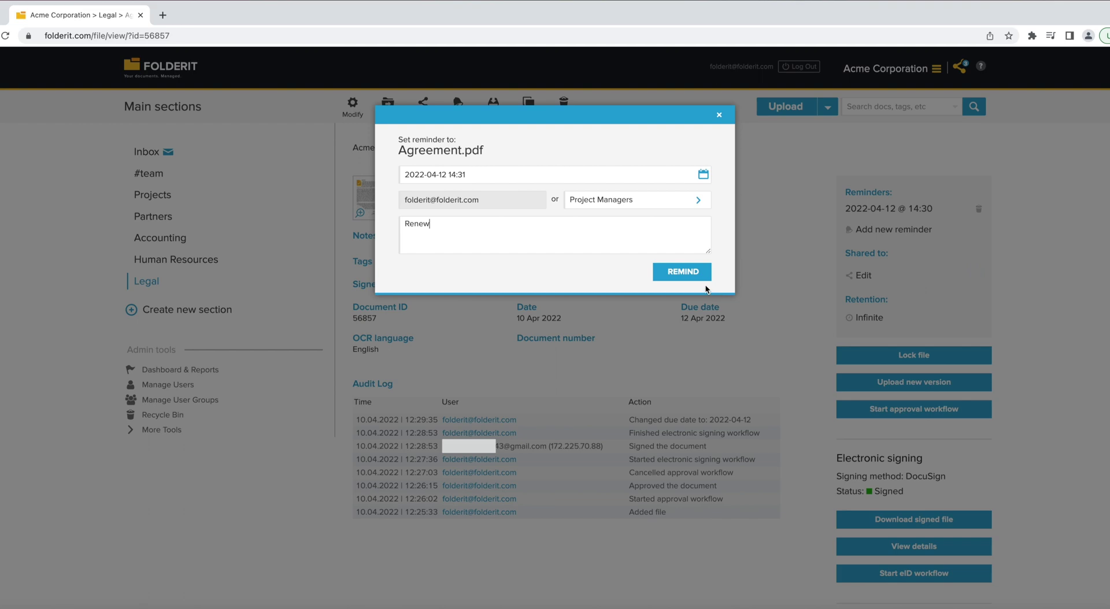
click(691, 273)
- Review the 14:30 and 14:31 reminders, then open the Agreements folder's default metadata page
click(868, 208)
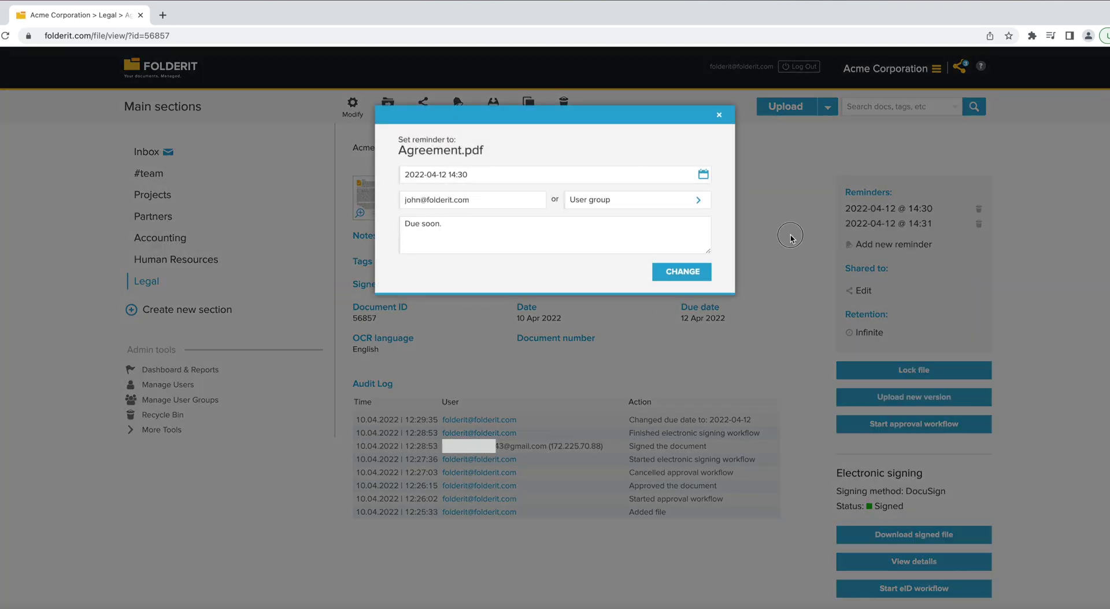
click(792, 236)
click(867, 223)
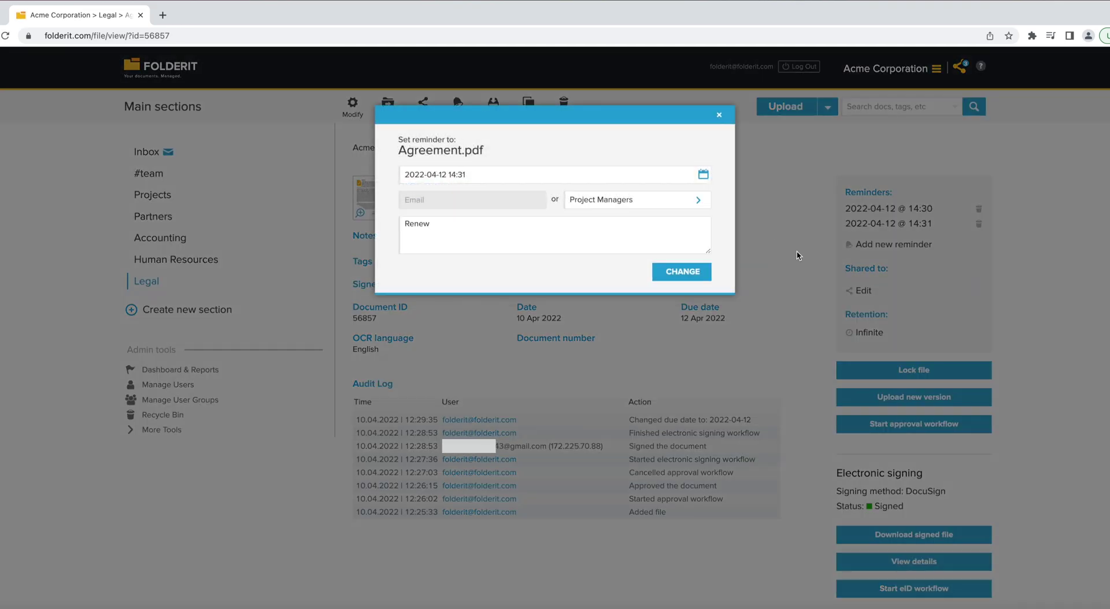
click(797, 253)
click(516, 149)
click(423, 108)
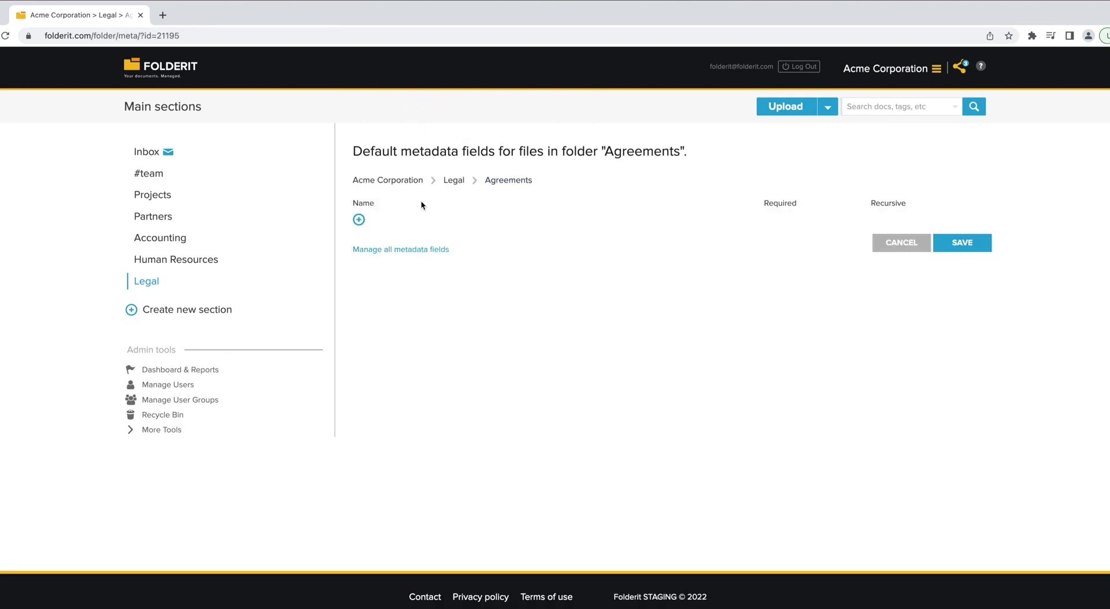
- Create an Other Party field and an integer-type Contract Value field
text(Other Party)
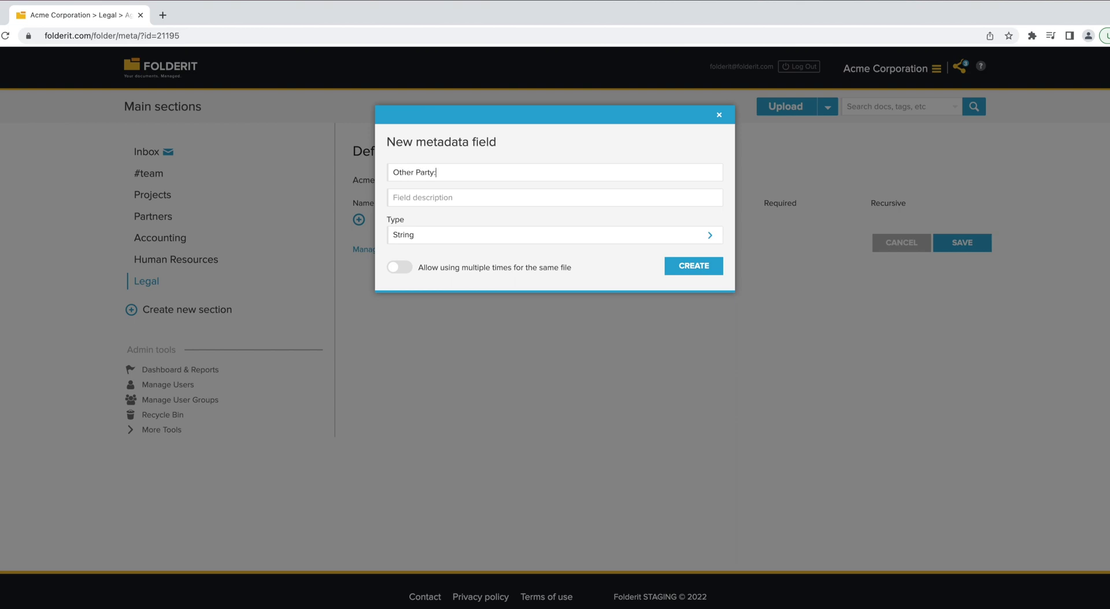
click(685, 267)
text(ract Val)
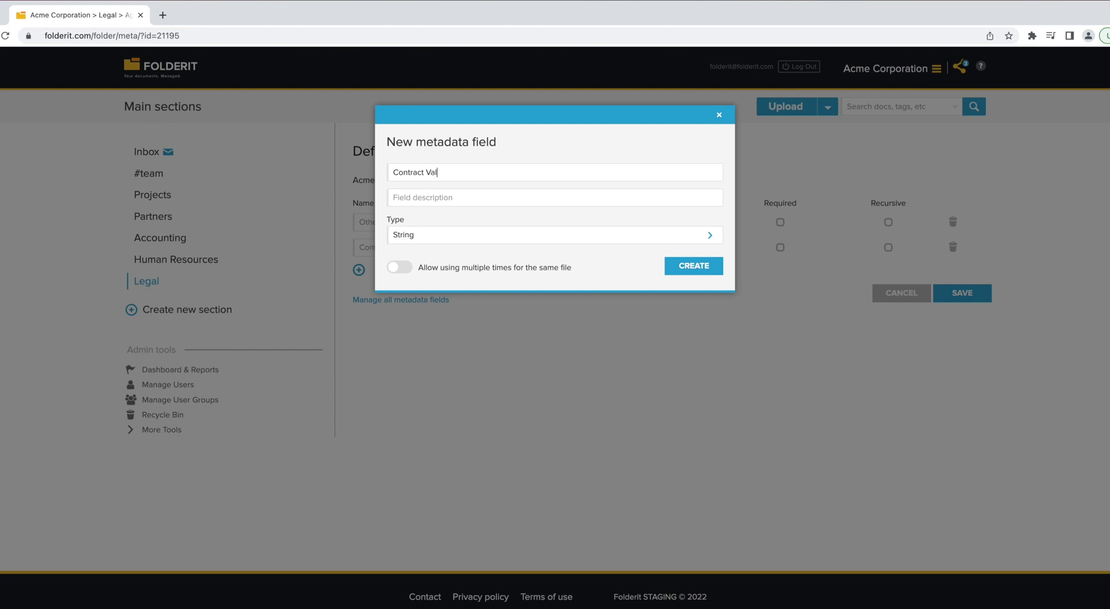
text(:)
click(433, 237)
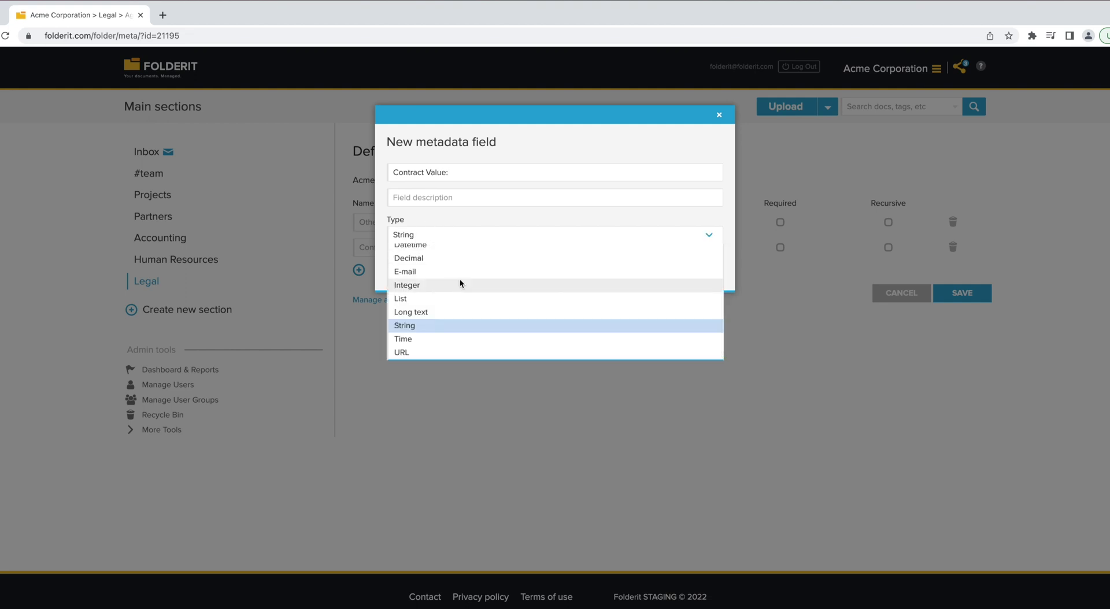
click(460, 284)
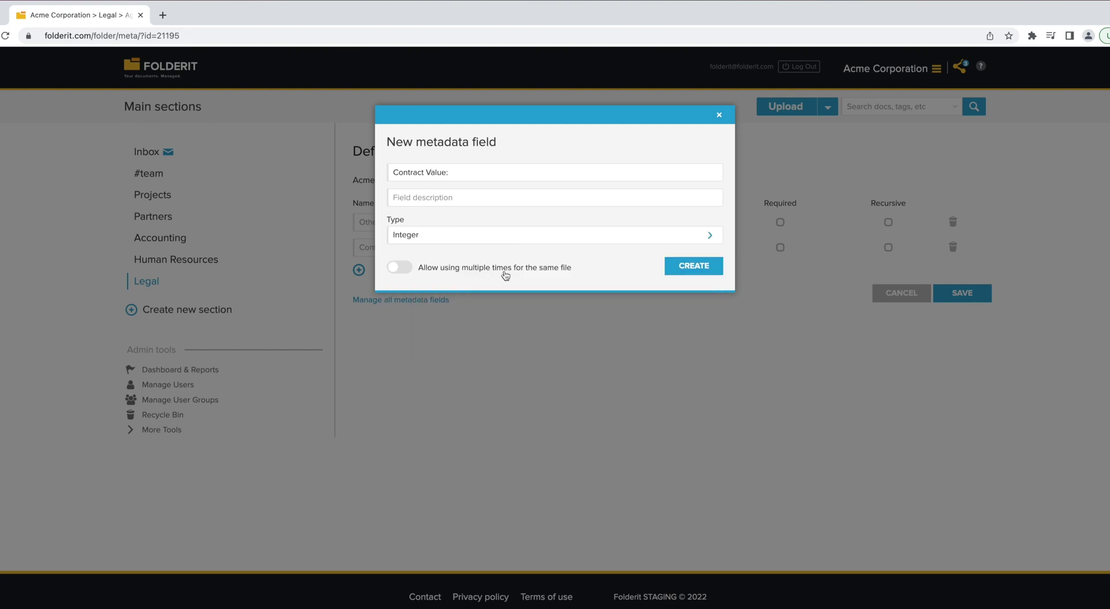
click(682, 267)
- Add a list-type Term field with choices Renewing and Non-Renewing
click(359, 296)
text(Term:)
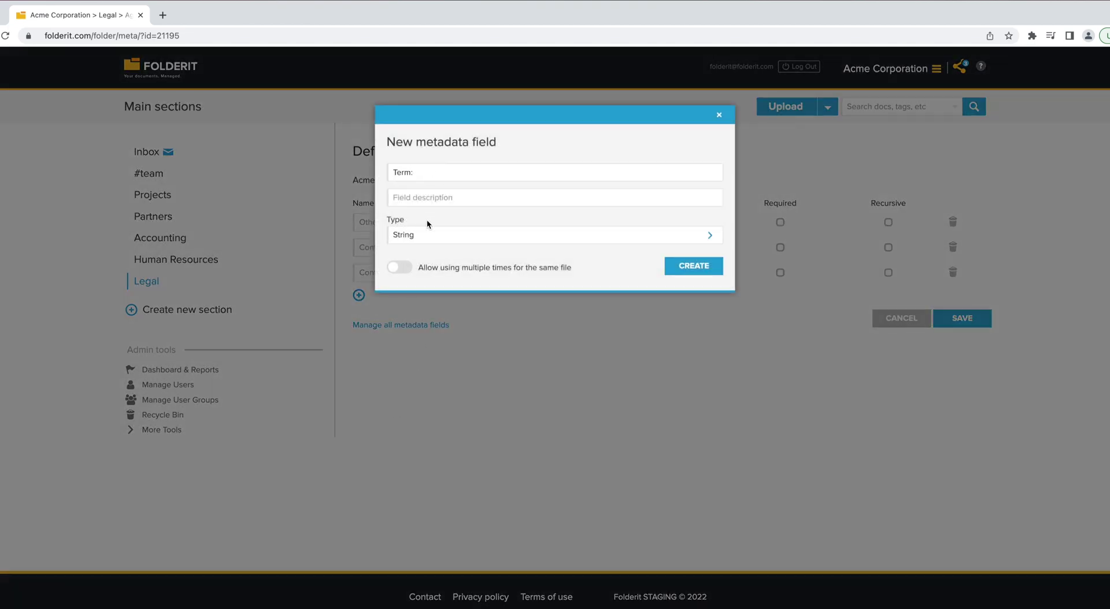
click(429, 238)
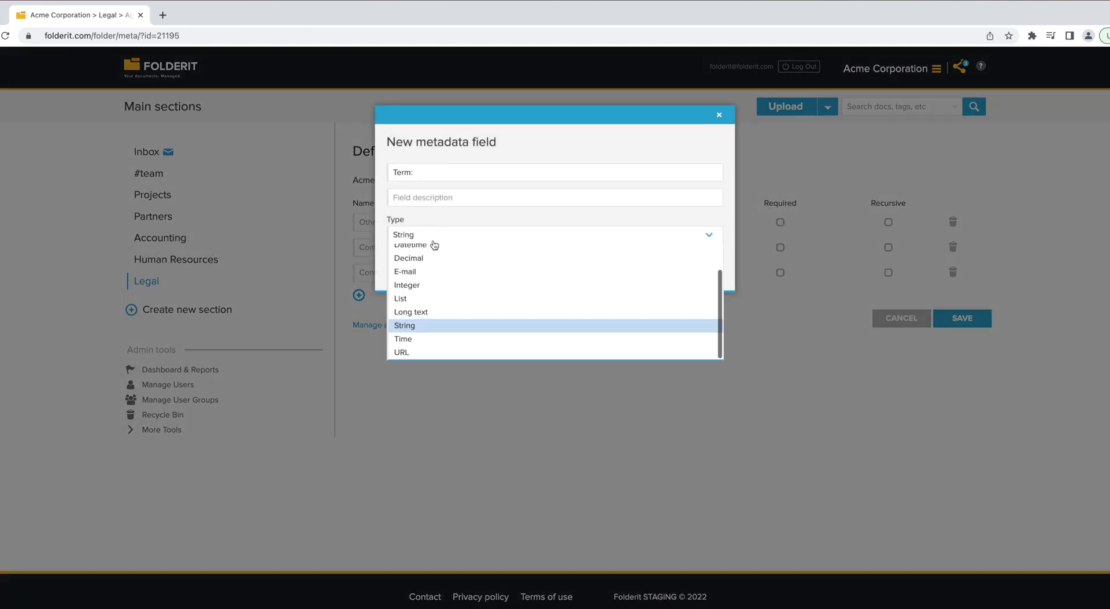
click(449, 297)
text(Renewing)
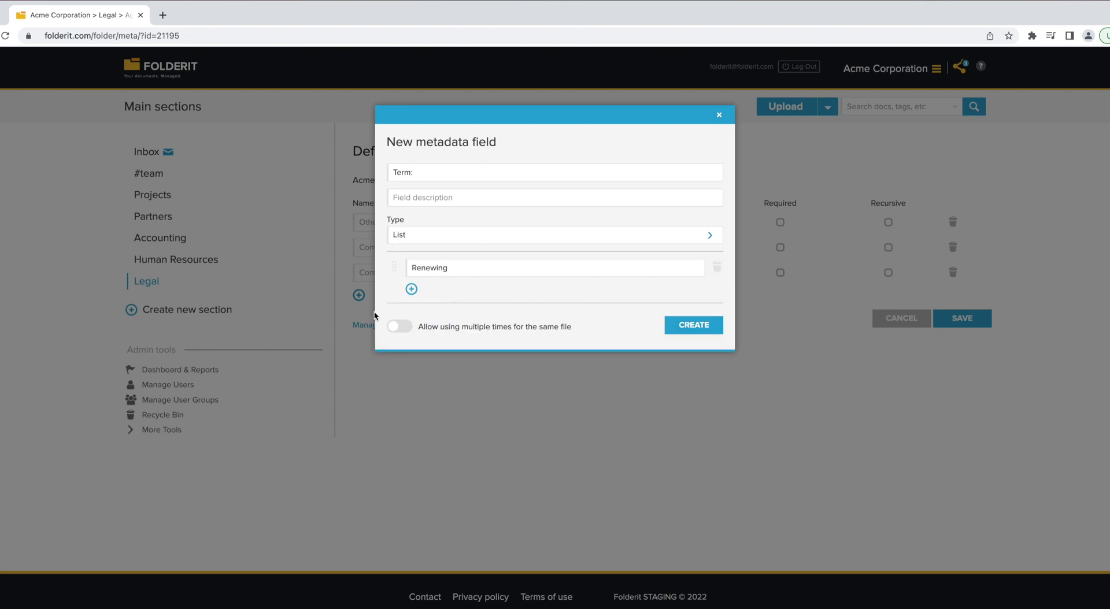
click(411, 289)
text(Non-Renewing)
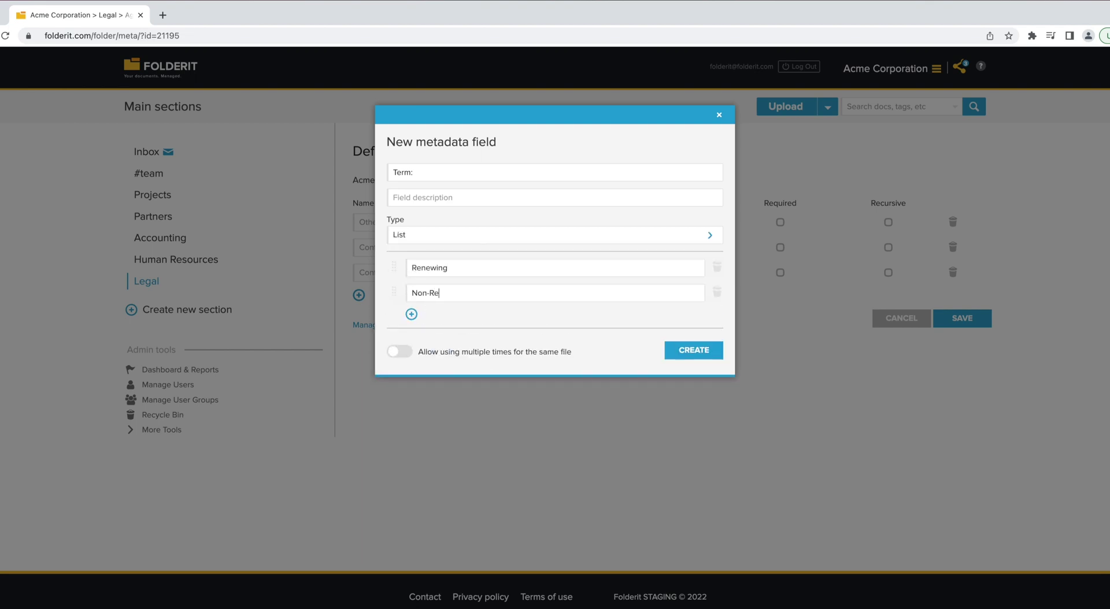
click(695, 357)
- Add a date-type Effective Date field and save the folder's default fields
click(359, 321)
text(Effective Date:)
click(489, 236)
scroll(475, 260, up, 2)
click(477, 249)
click(680, 276)
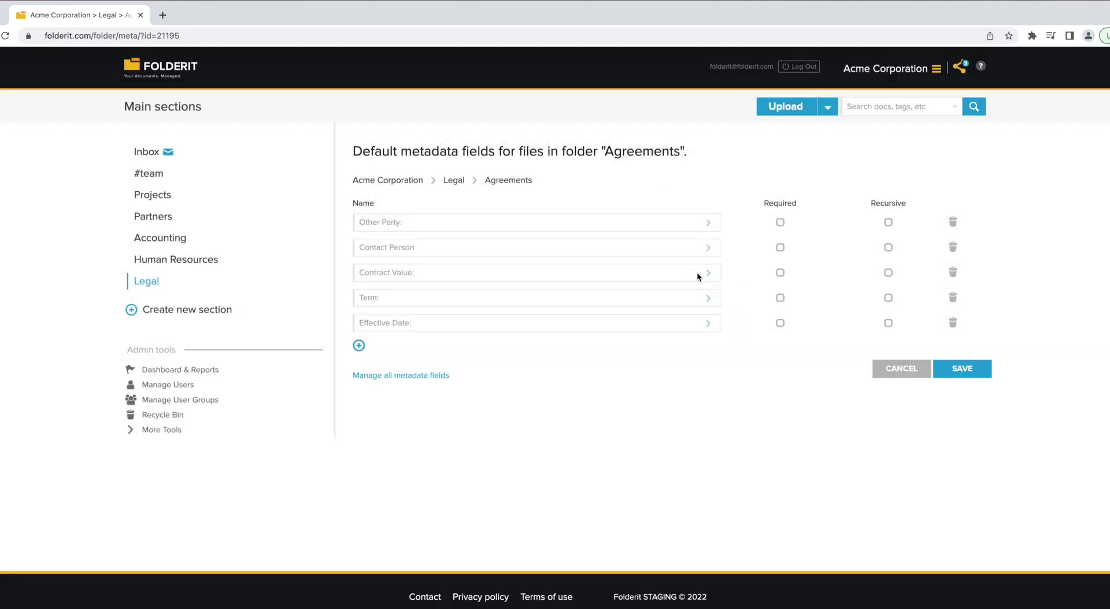
click(960, 370)
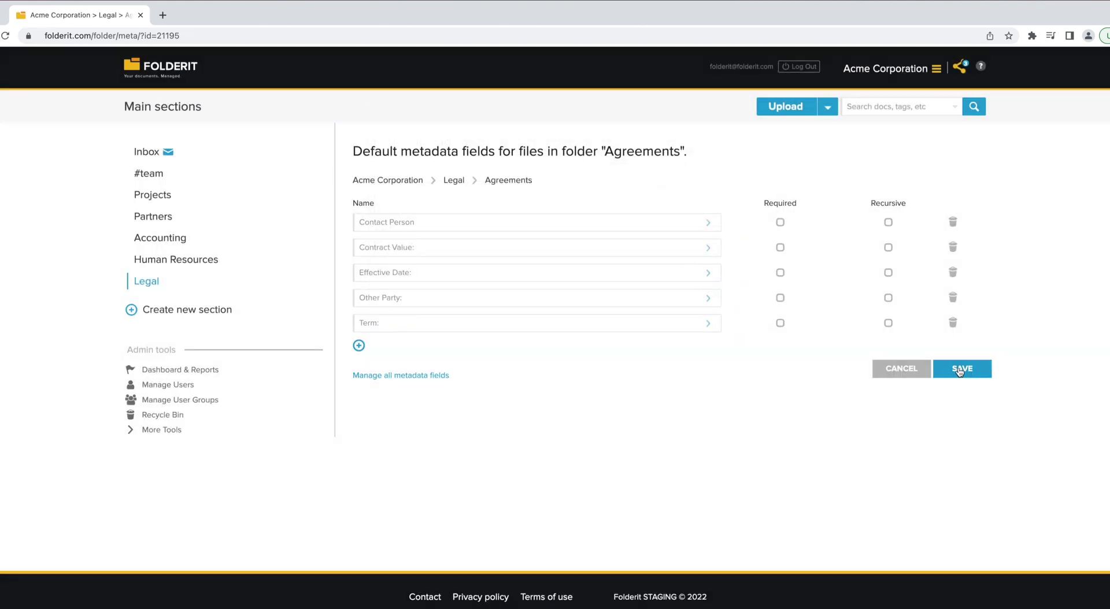
- Open Agreement.pdf's edit form and enter the contact person and Contract Value 10500
click(526, 181)
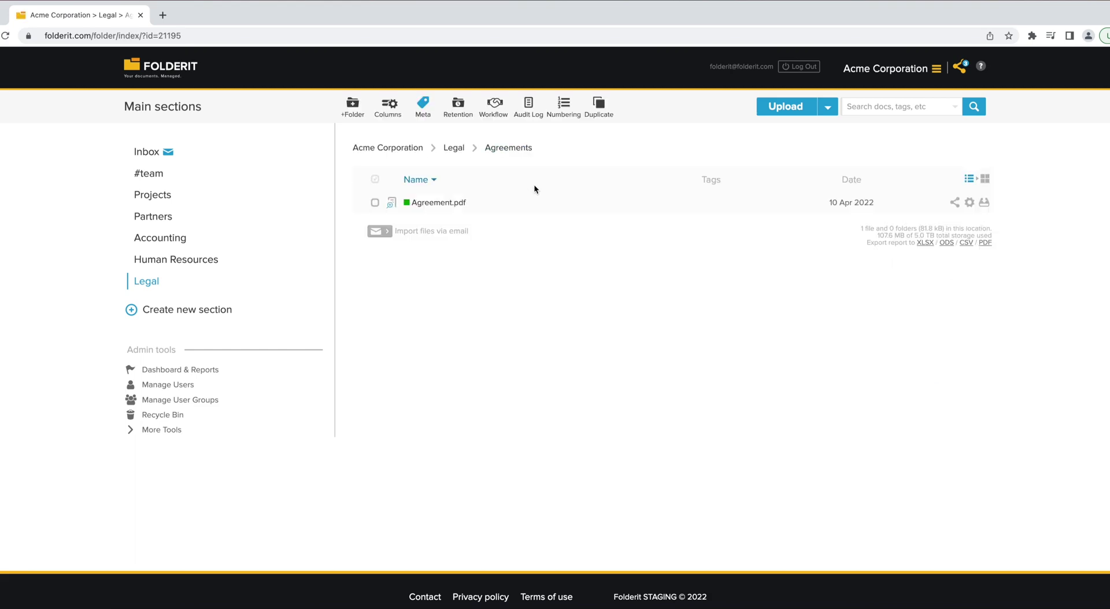
click(438, 202)
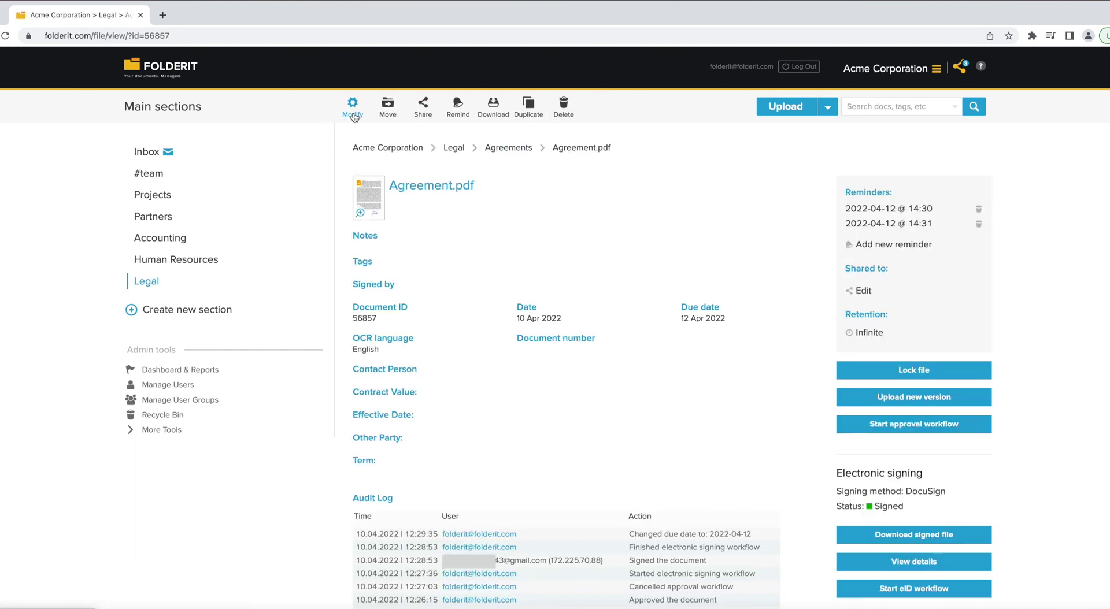
click(352, 110)
scroll(532, 399, down, 3)
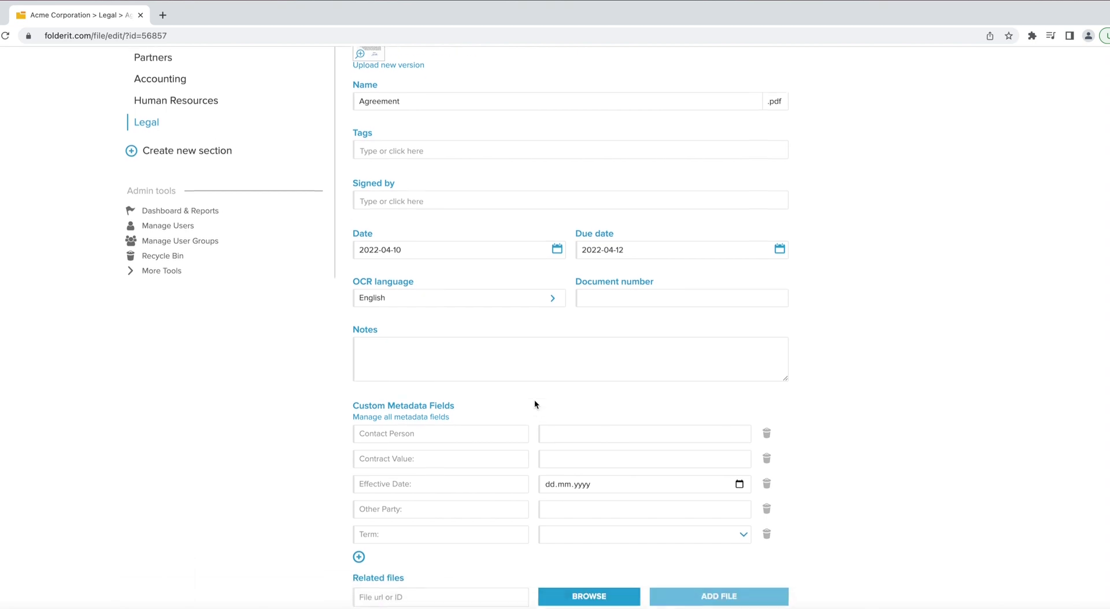
click(562, 421)
text(Jane Doe)
key(Tab)
text(105)
- Set Effective Date 2022-08-25, Other Party Vandelay Industries, Term Renewing, and save
click(739, 475)
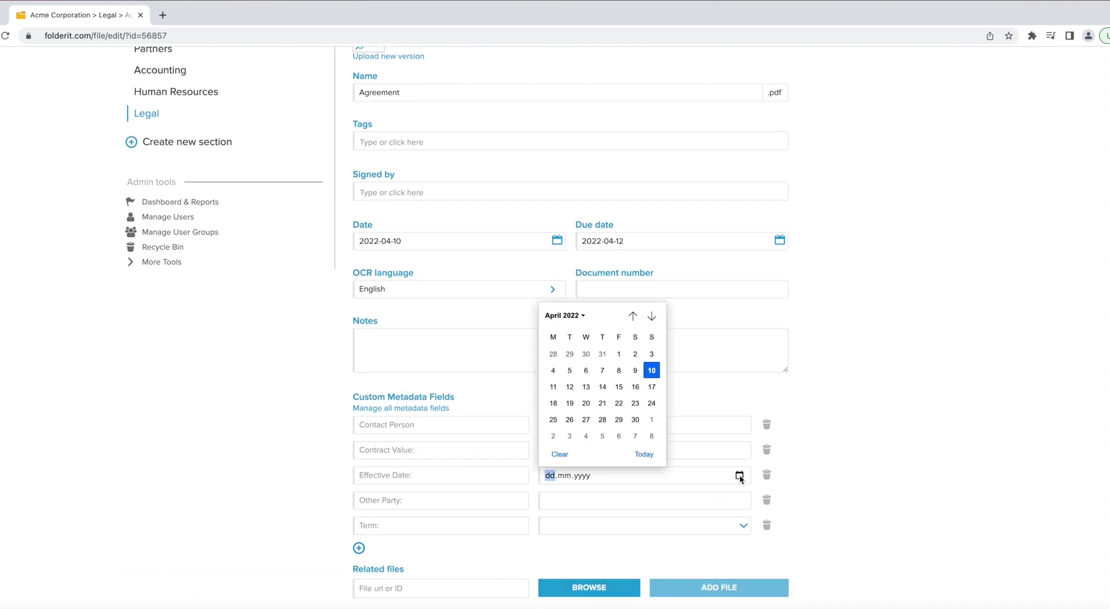
scroll(605, 403, down, 4)
click(605, 403)
scroll(638, 443, down, 2)
click(636, 500)
text(Vandelay Industries)
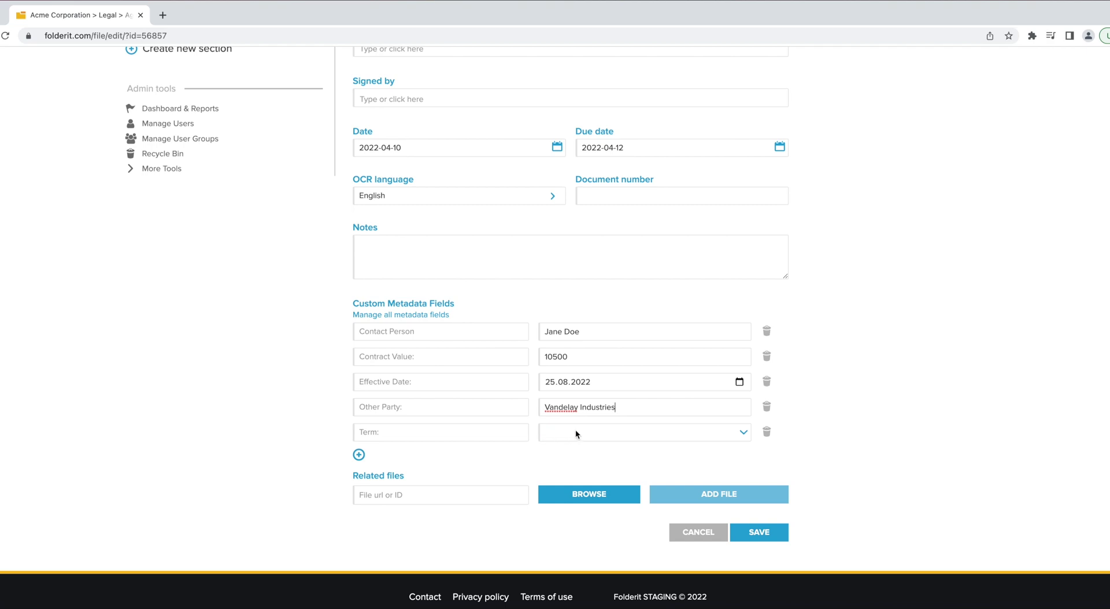
click(576, 433)
click(584, 445)
click(769, 535)
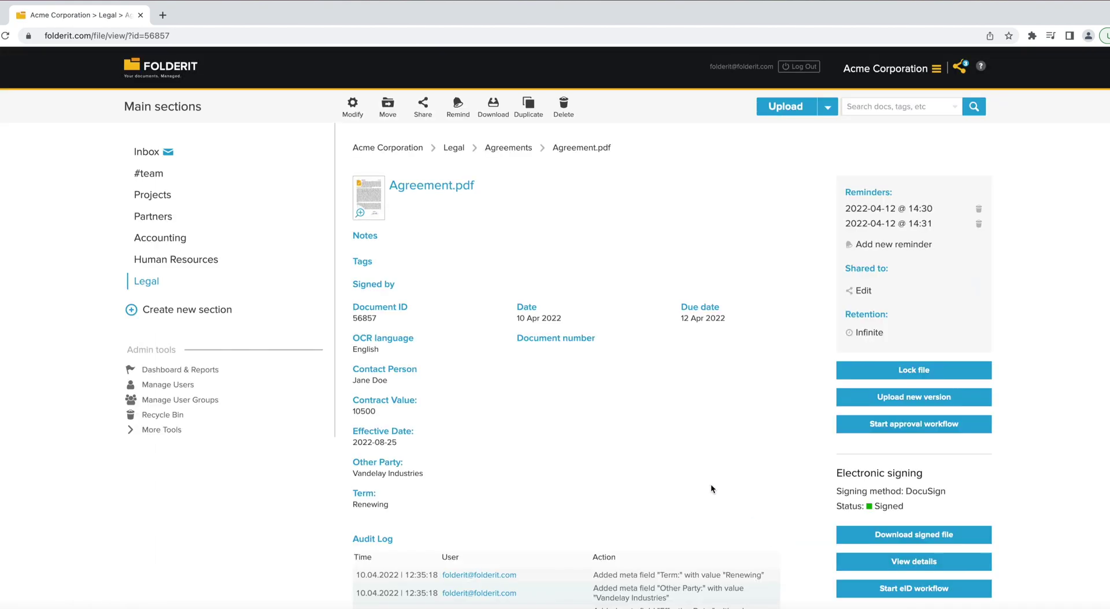
- Add Contract Value as the Agreements folder's fifth column, then go to the search page
click(516, 150)
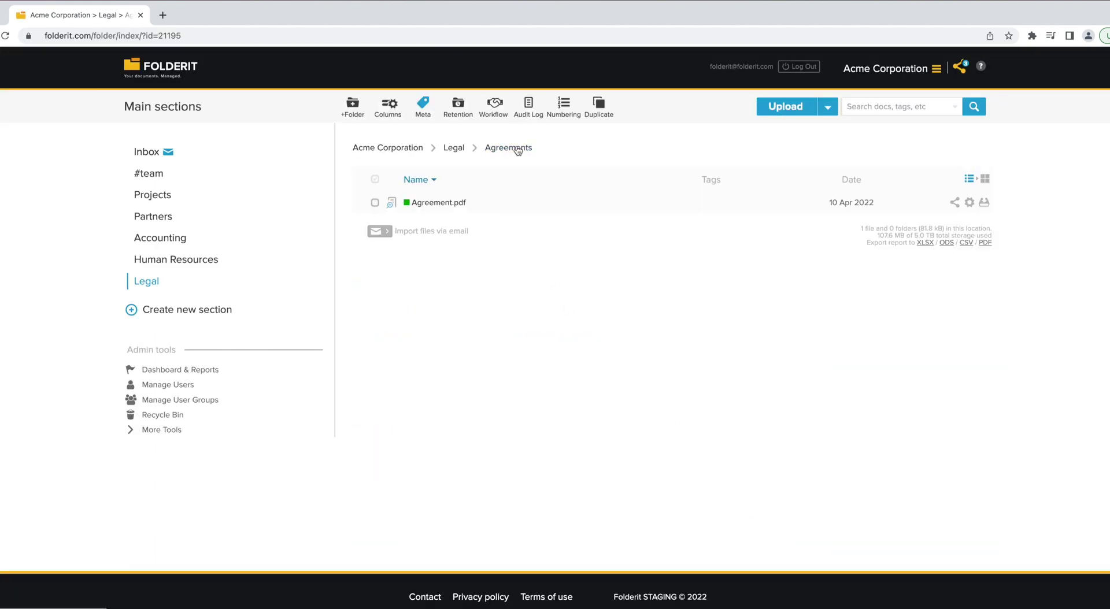
click(386, 113)
click(480, 275)
click(477, 376)
click(696, 317)
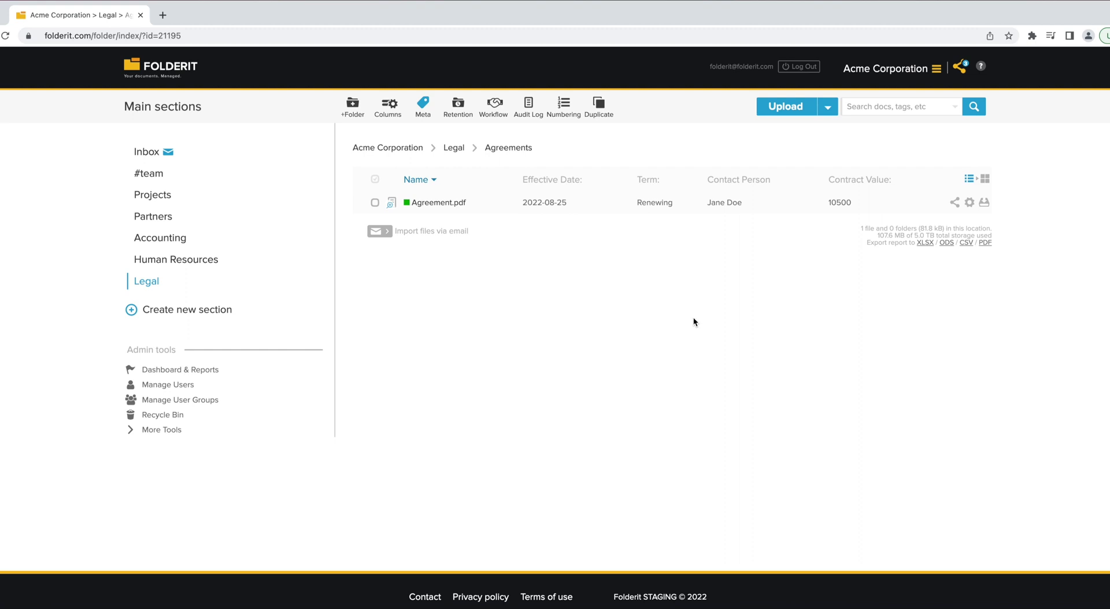
click(977, 113)
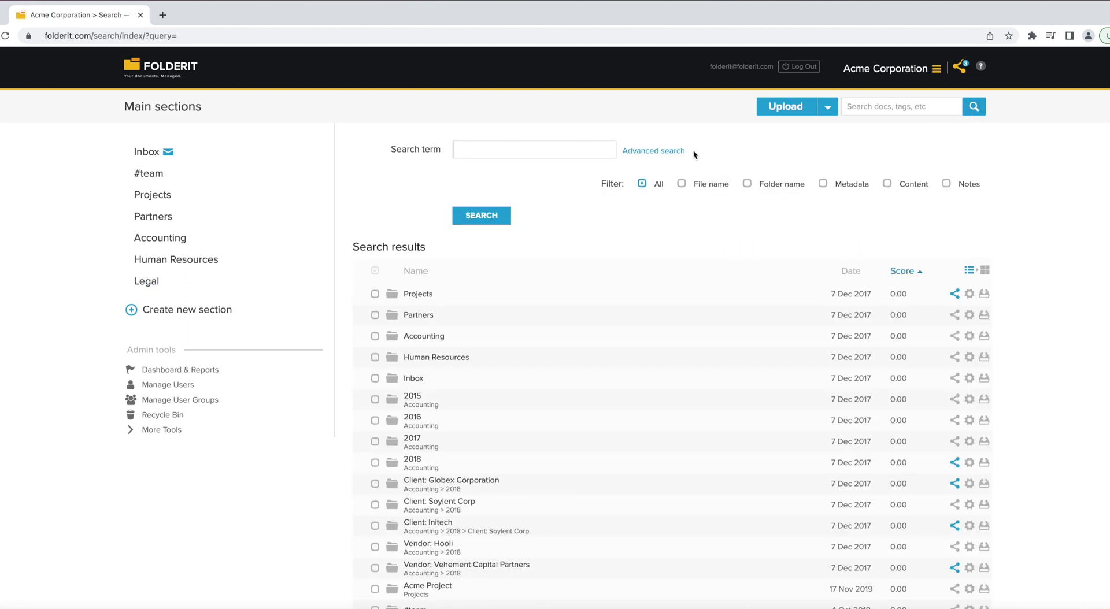
- Search agreements by metadata for Contract Value at least 10000 and Term Renewing
click(458, 333)
click(505, 255)
click(566, 335)
click(572, 305)
click(459, 358)
click(486, 317)
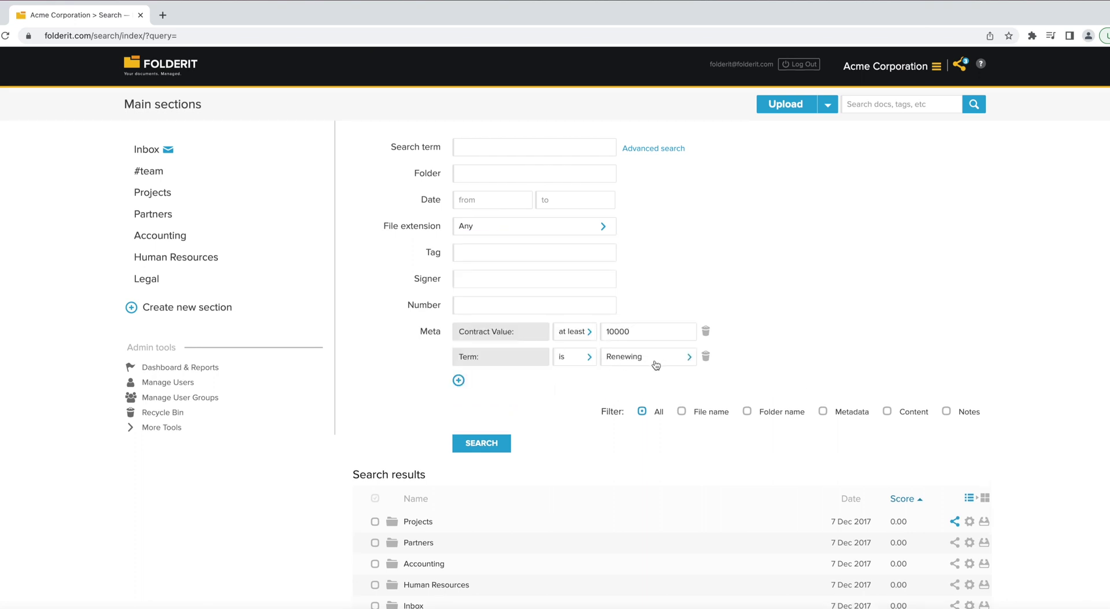
click(494, 446)
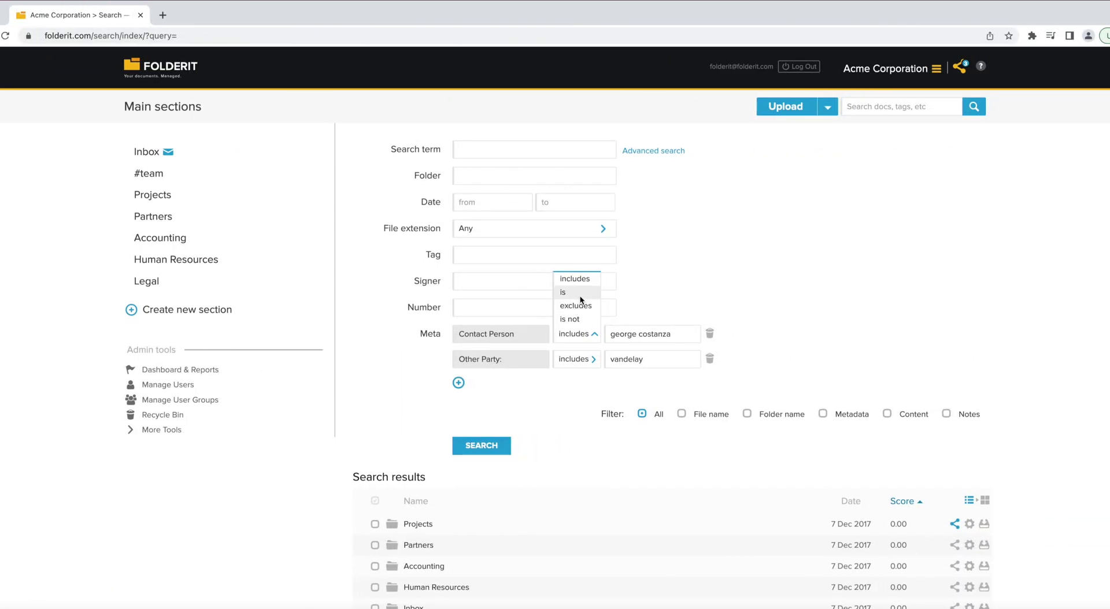
- Re-run the search with an exact contact person and Other Party match, then open Other Agreement.pdf
click(582, 309)
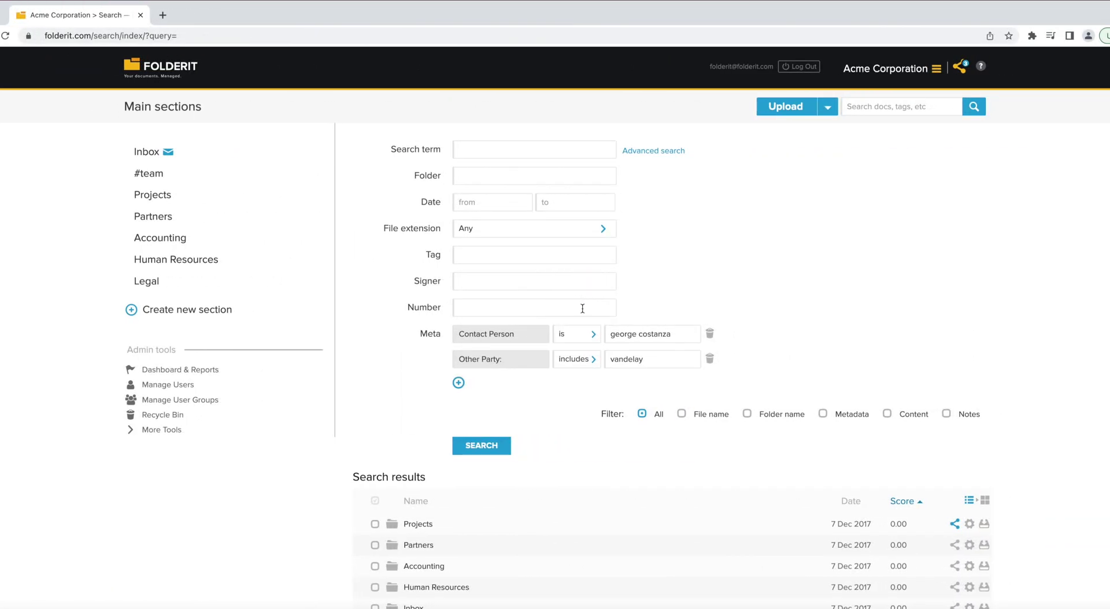
click(500, 452)
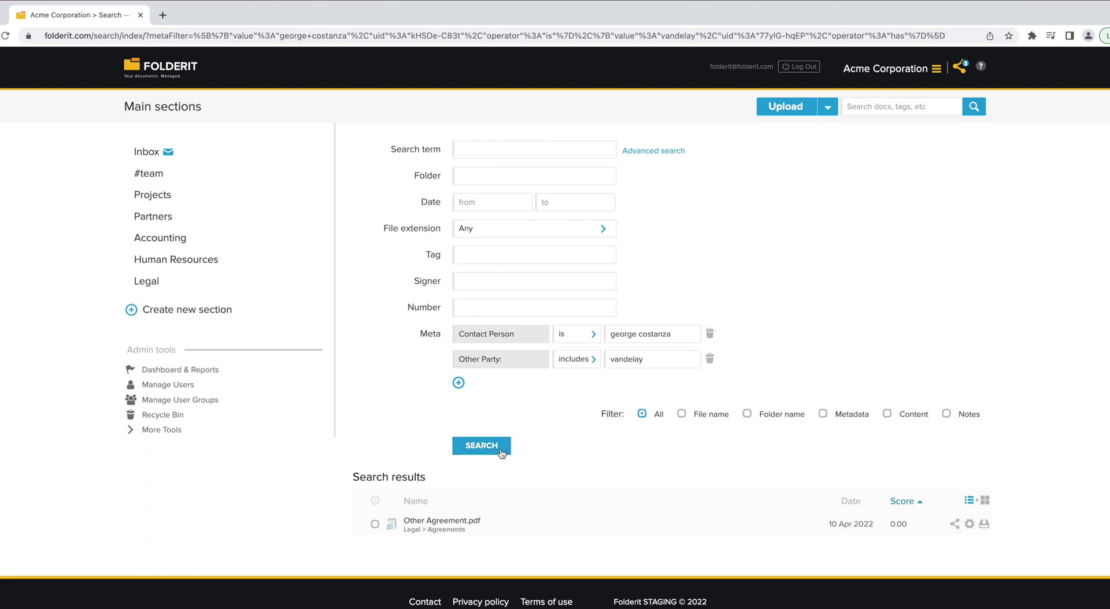
click(465, 522)
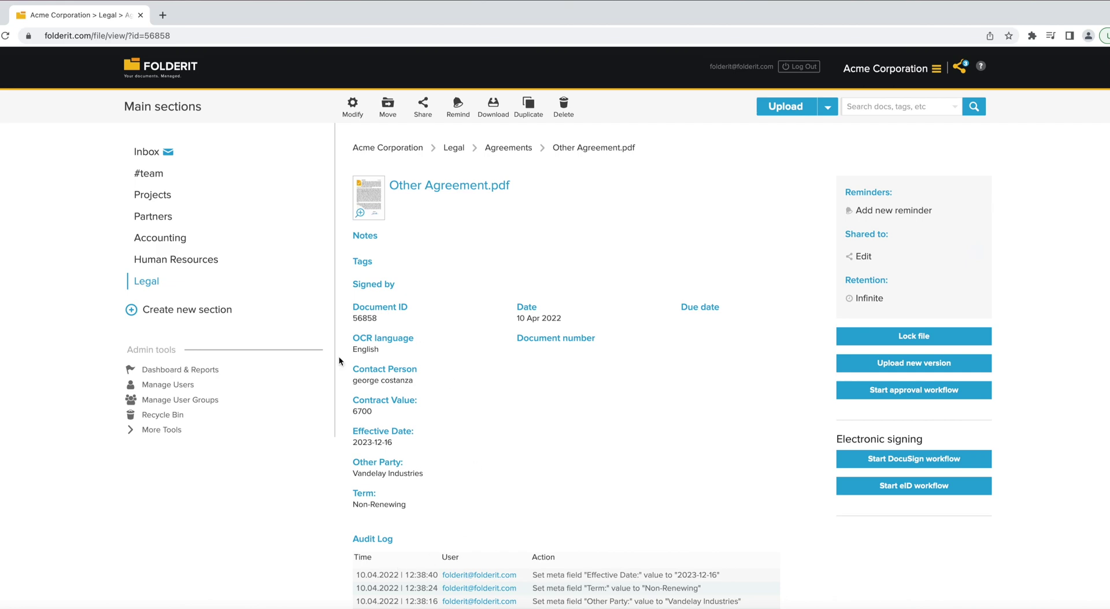
- Back in the Agreements folder, review who Agreement.pdf is shared with, then close the sharing details
click(510, 149)
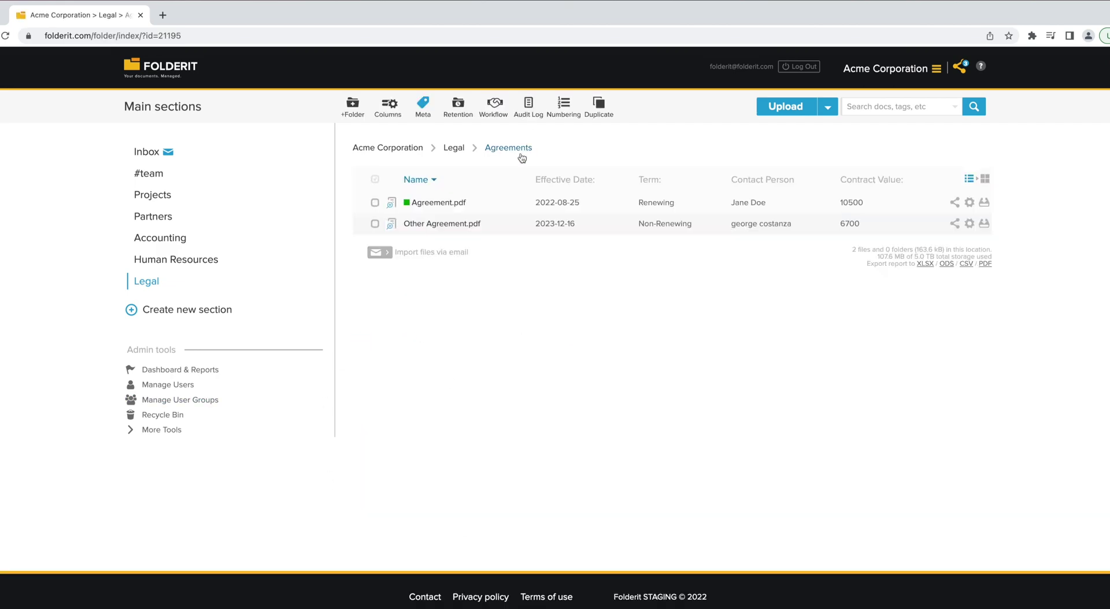
click(954, 205)
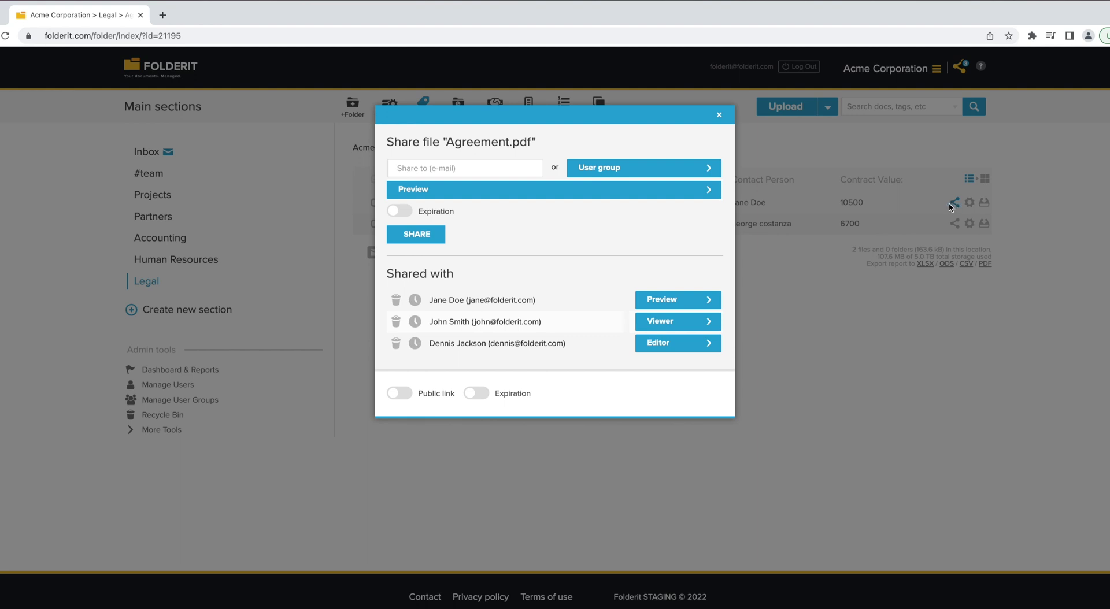
click(749, 249)
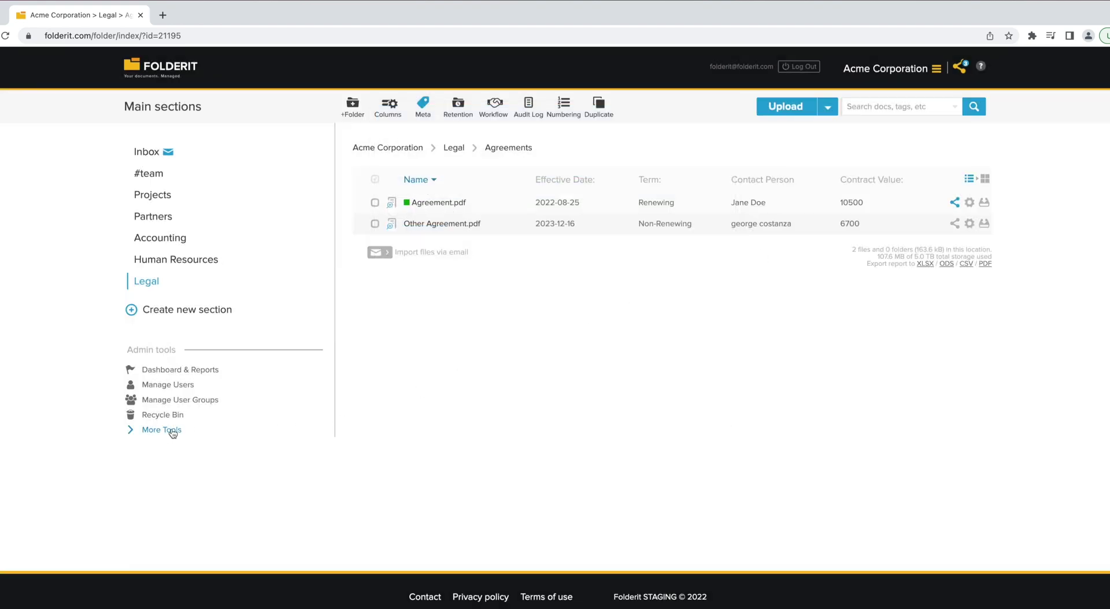
- Open the Global Audit Log from More Tools and scroll through the recent events
click(168, 430)
click(159, 504)
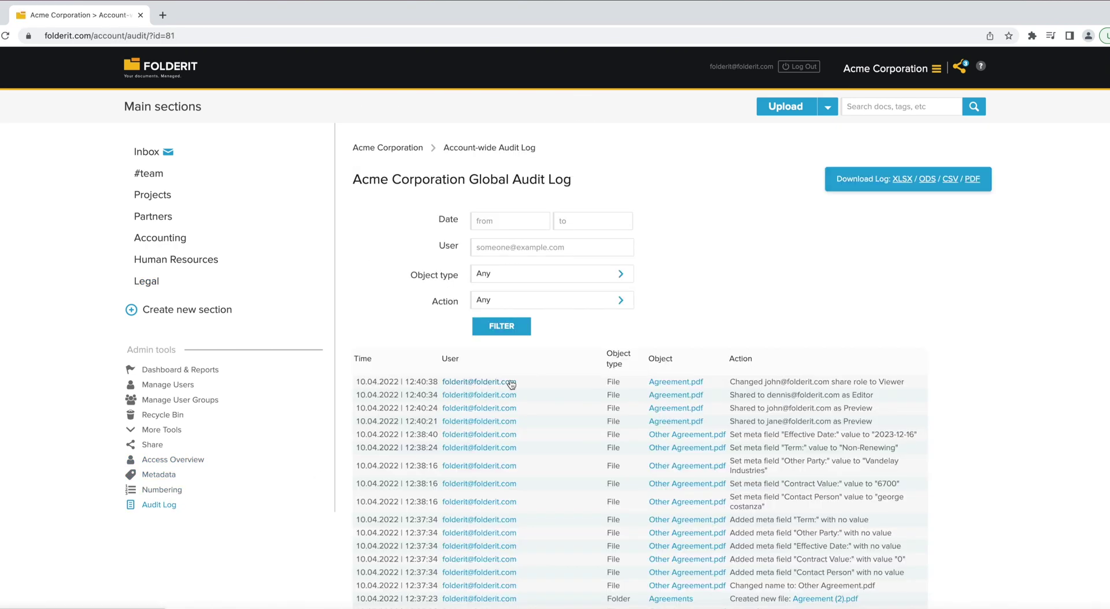
scroll(512, 376, down, 2)
scroll(512, 380, down, 1)
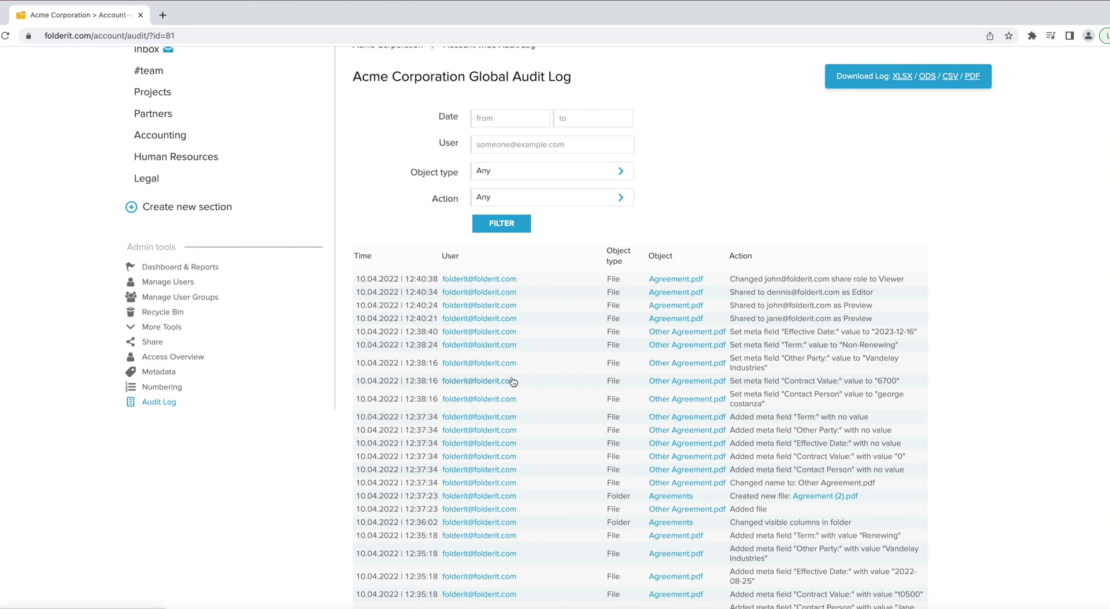